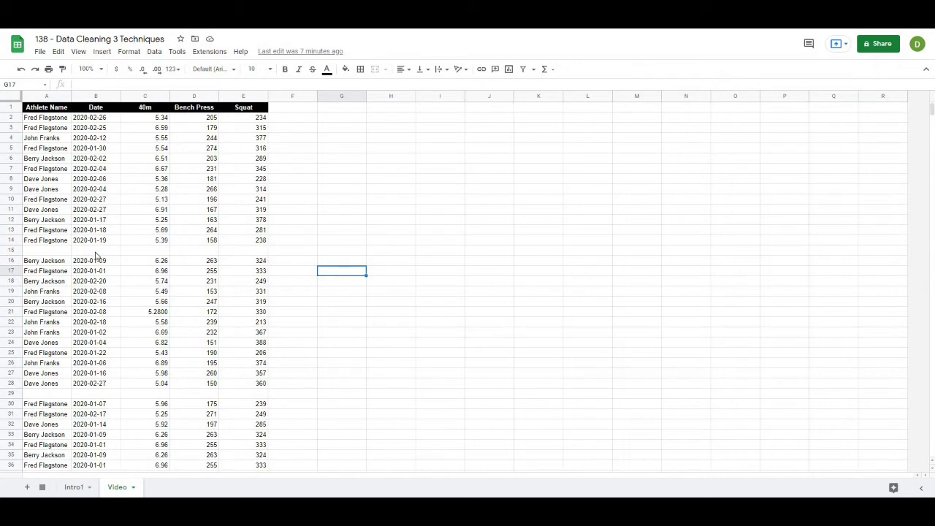
Step: Review the duplicate Fred Flagstone entries in rows 34 and 36
left_click(410, 230)
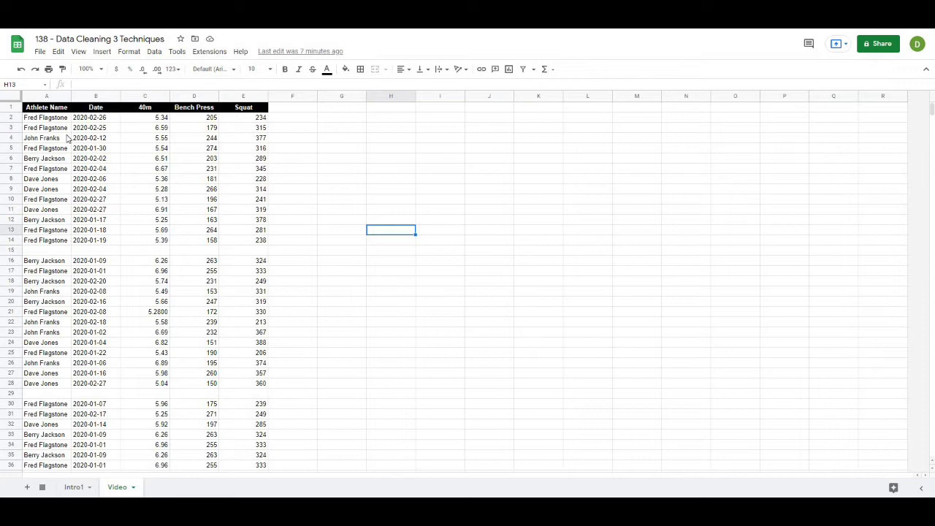
scroll(73, 175, "down", 3)
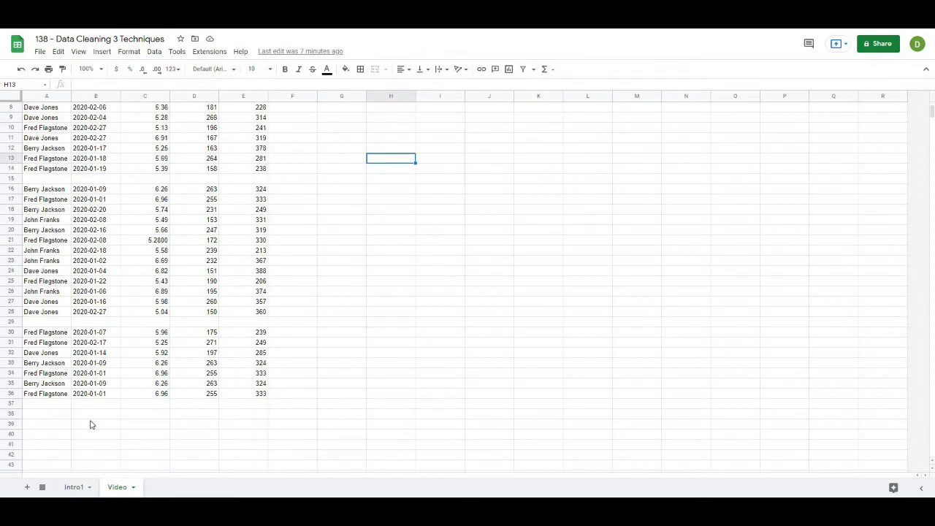
left_click(51, 396)
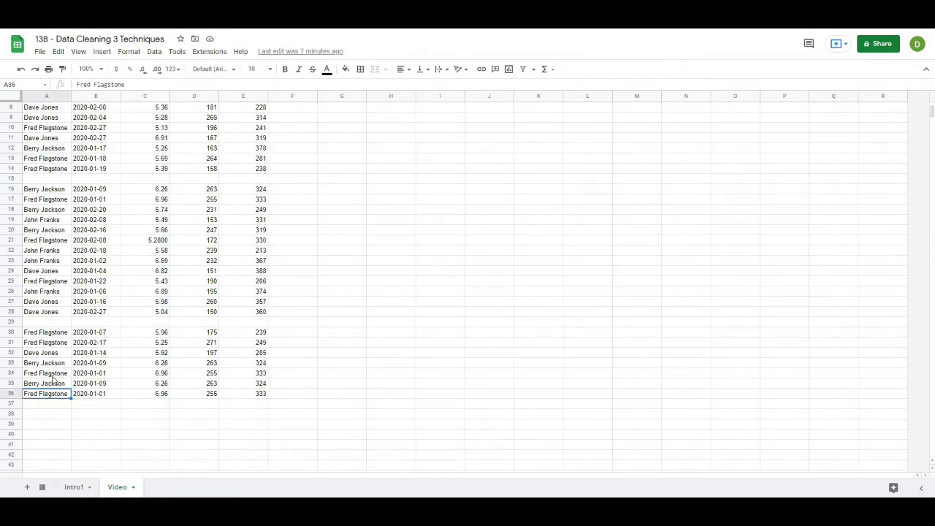
left_click(51, 373, "ctrl")
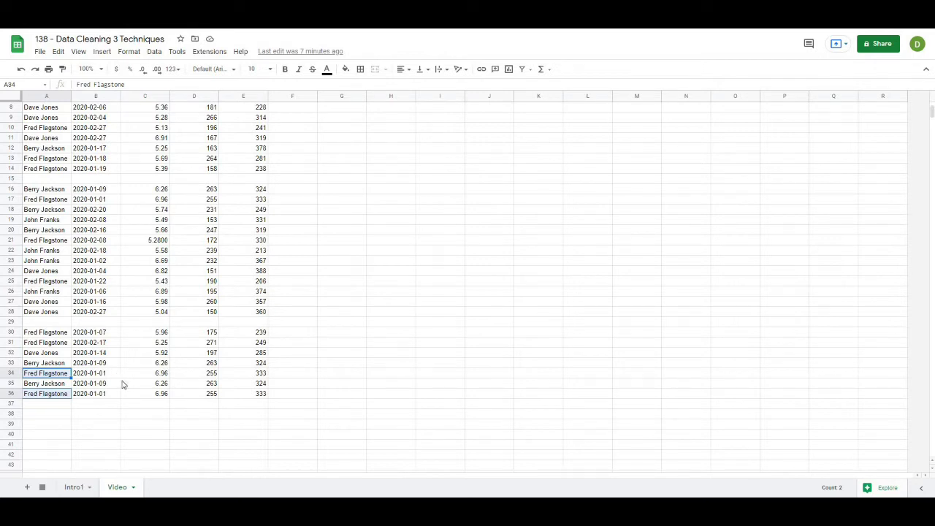
scroll(121, 360, "up", 3)
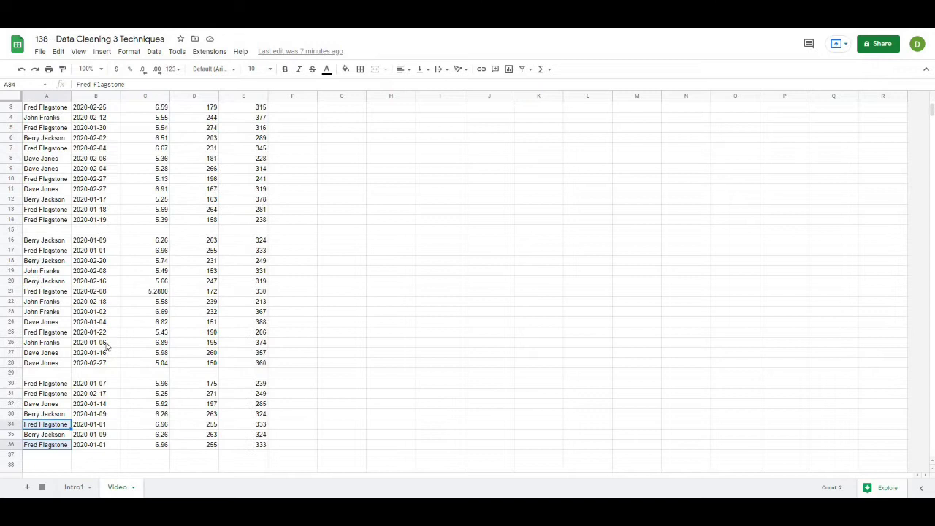
scroll(120, 360, "up", 2)
left_click(46, 363)
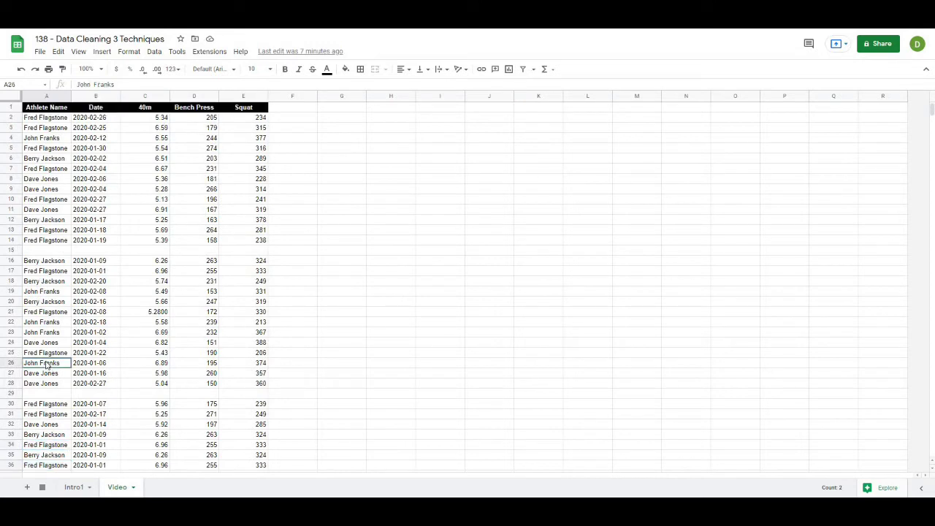
Step: Highlight the dates in column B and the 40m times in C2:C35
left_click(83, 117)
left_click(99, 461, "shift")
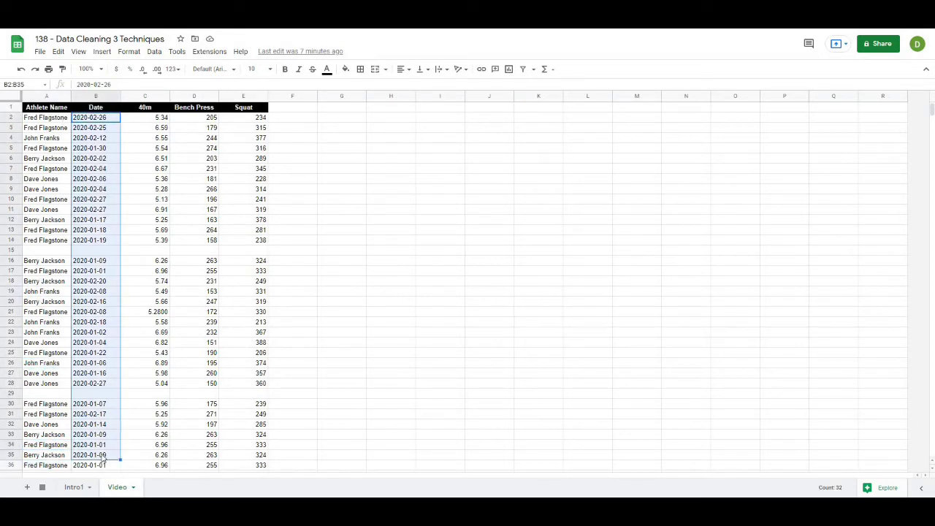
scroll(106, 439, "down", 2)
left_click(104, 420)
key("Up")
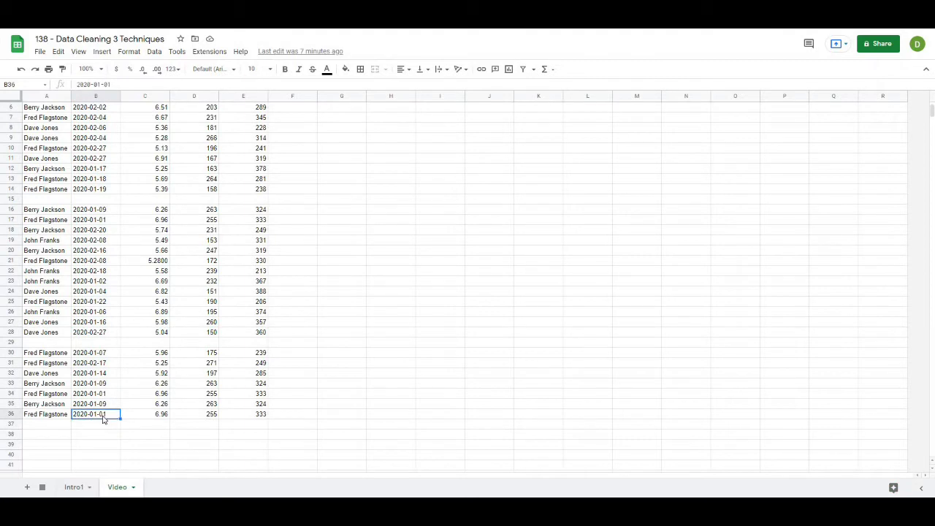
scroll(105, 423, "up", 2)
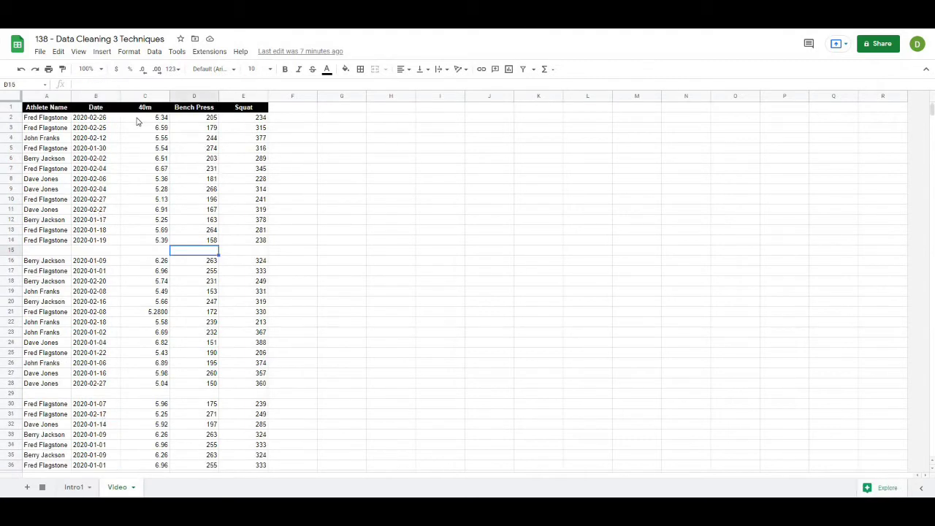
left_click_drag(139, 118, 141, 455)
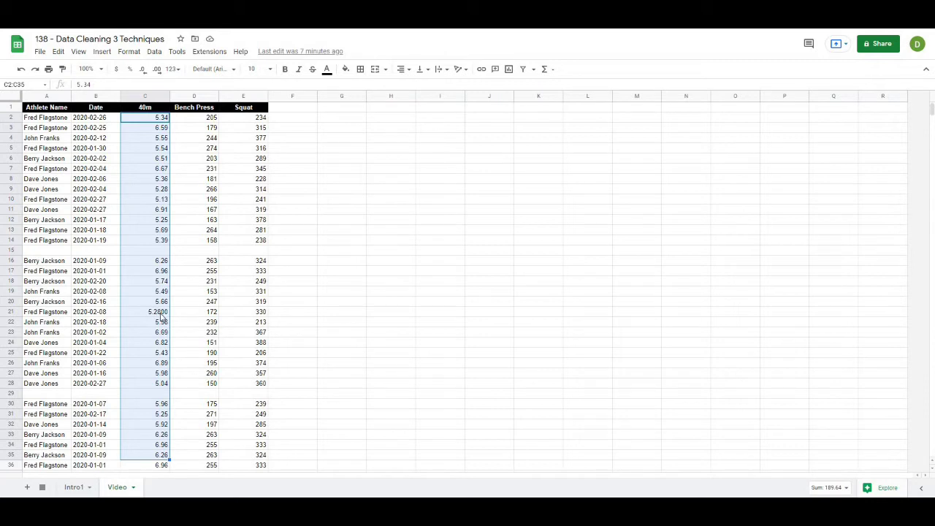
Step: Point out empty rows 15 and 29 and the full A–E data set
left_click(184, 296)
left_click_drag(44, 250, 231, 250)
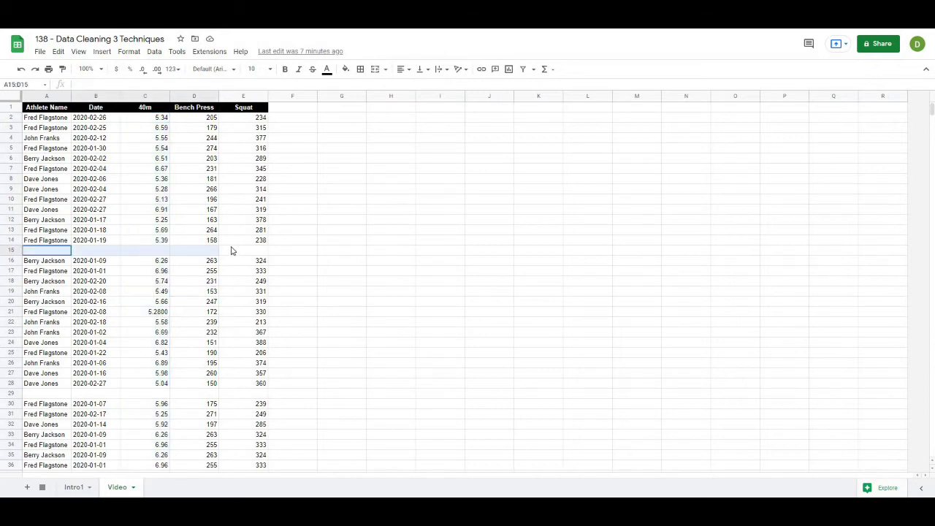
left_click(36, 395)
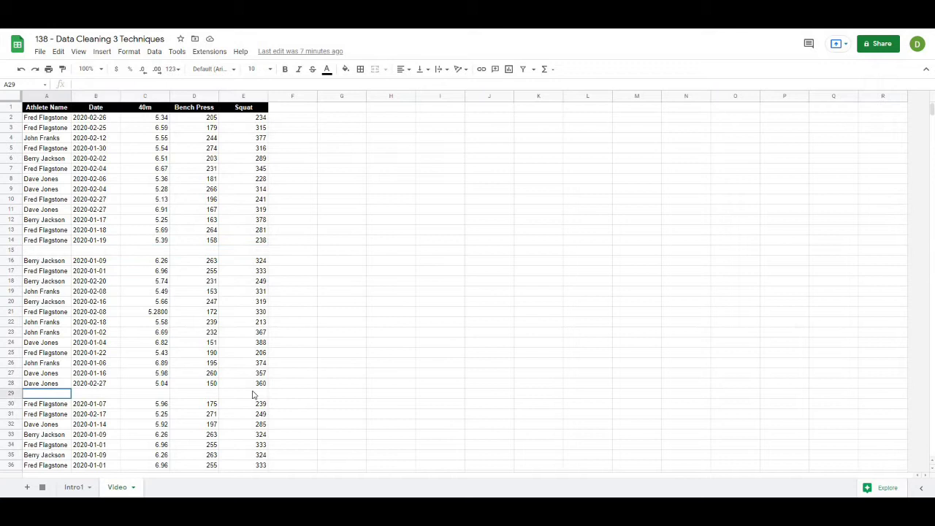
left_click(252, 395, "shift")
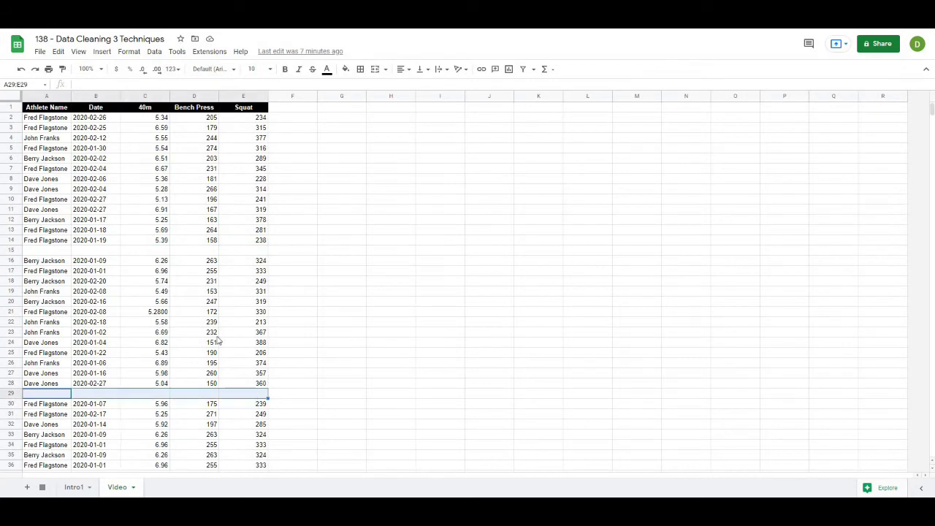
left_click(343, 343)
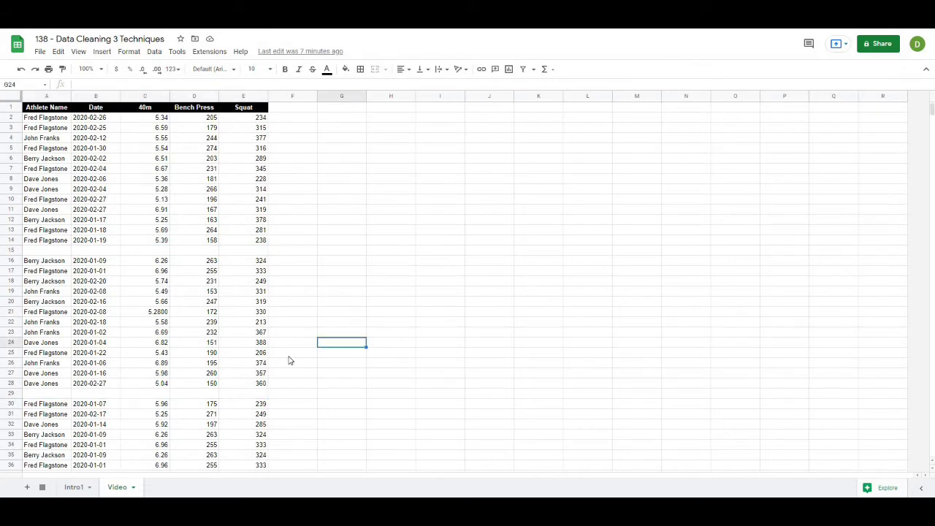
scroll(290, 359, "down", 1)
scroll(289, 359, "up", 1)
left_click(354, 250)
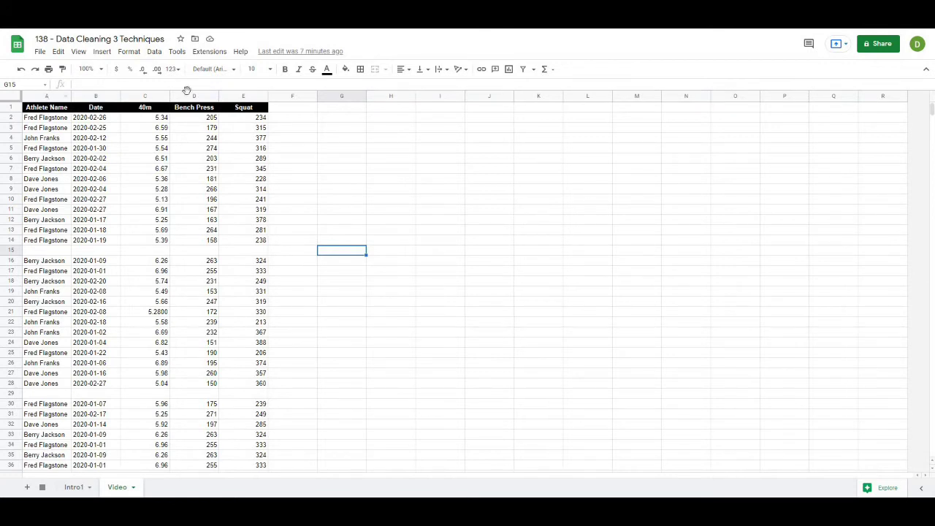
left_click_drag(46, 95, 243, 96)
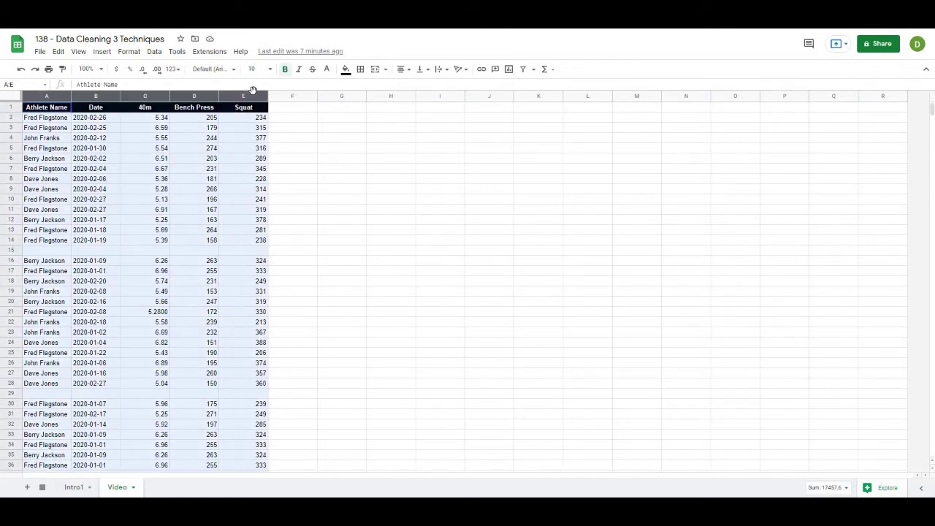
left_click(346, 292)
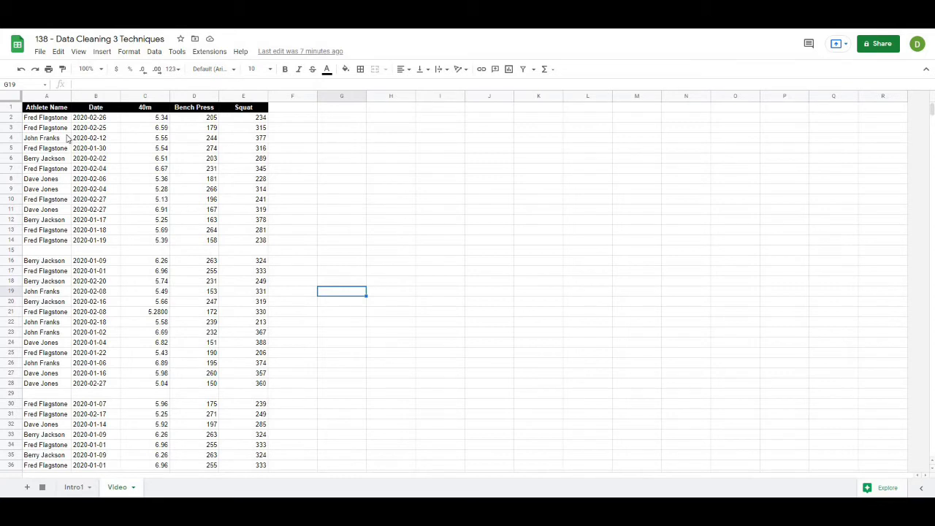
Step: Copy headers A1:E1 and paste them into G2 as values only
left_click(33, 111)
left_click_drag(49, 134, 237, 109)
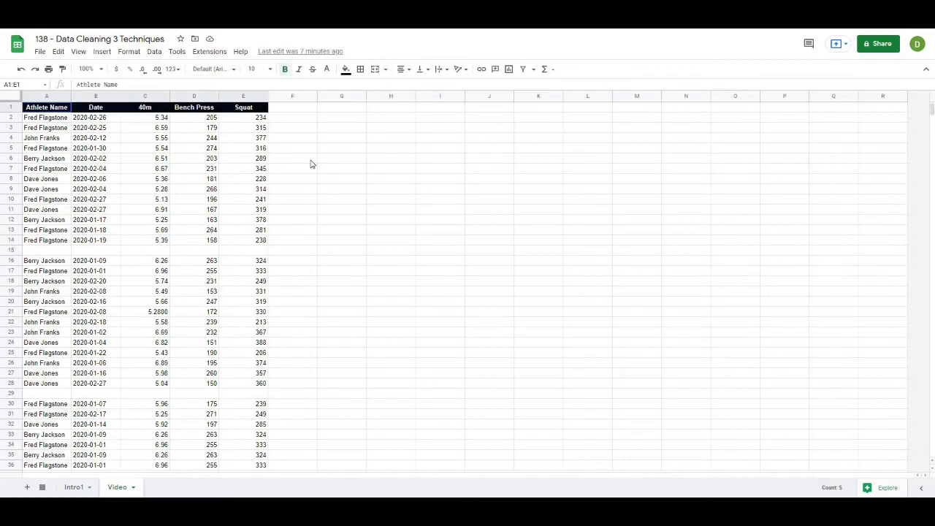
key("ctrl+c")
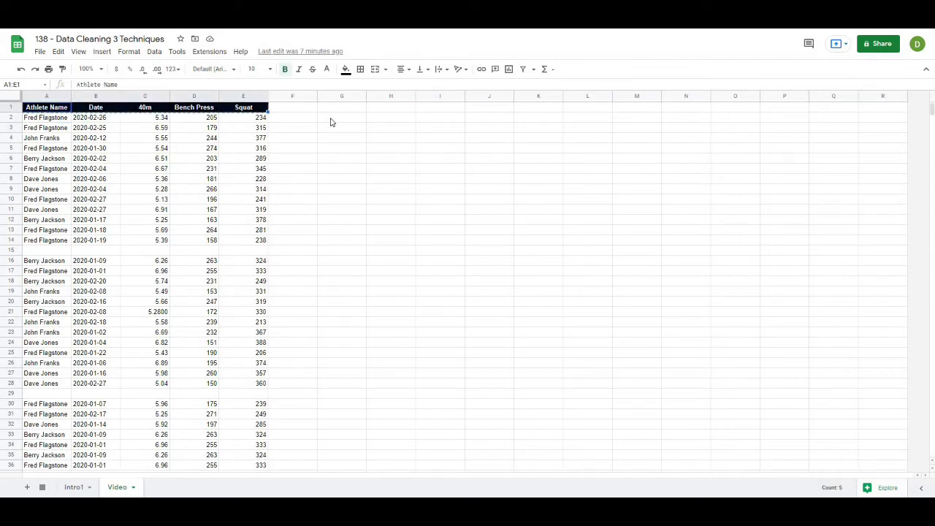
right_click(330, 120)
mouse_move(370, 176)
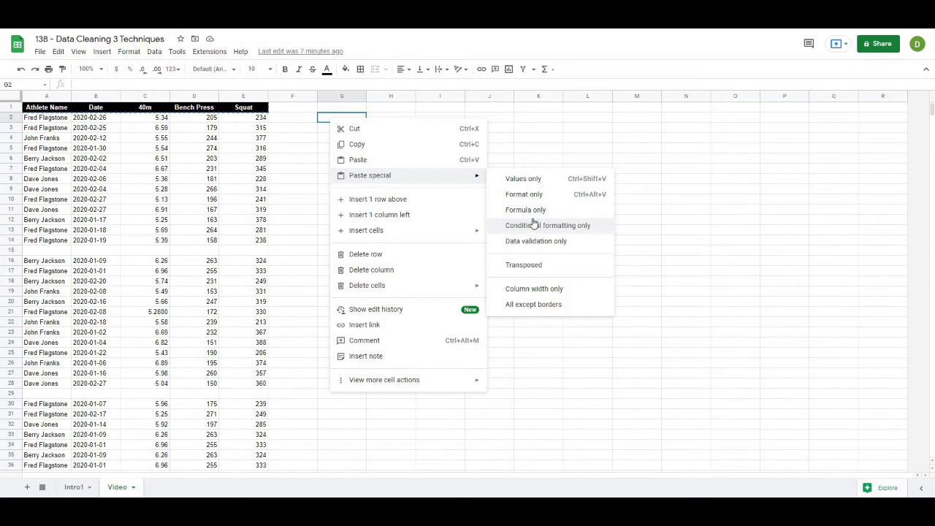
left_click(534, 179)
left_click(567, 248)
Step: Centre-align the pasted headers in G2:K2
left_click_drag(332, 119, 556, 119)
left_click(404, 68)
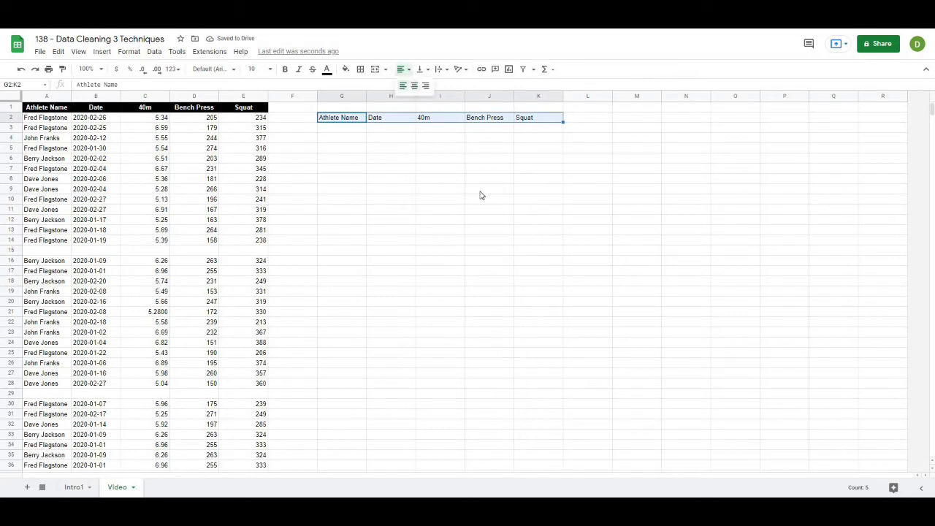
left_click(414, 86)
left_click(490, 211)
left_click(378, 212)
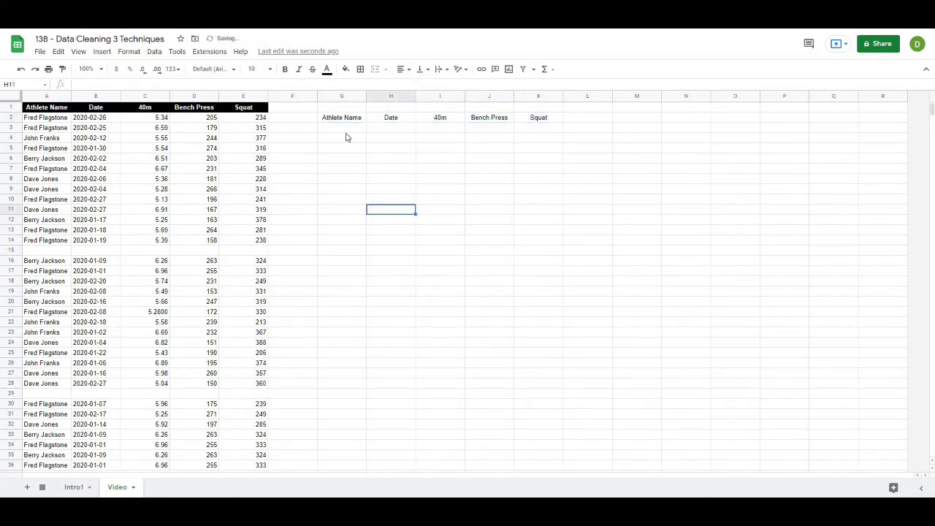
left_click(347, 131)
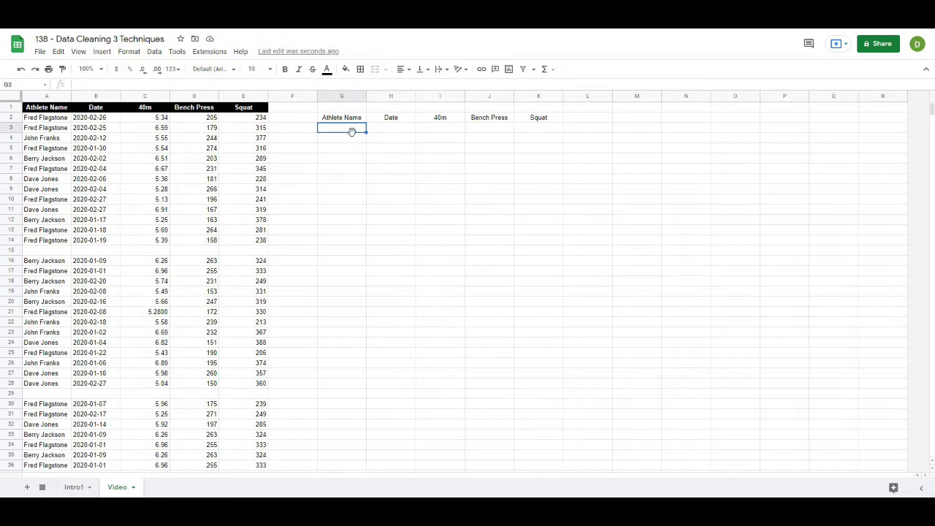
Step: Select cell G1 and bring up its data validation settings
left_click(339, 112)
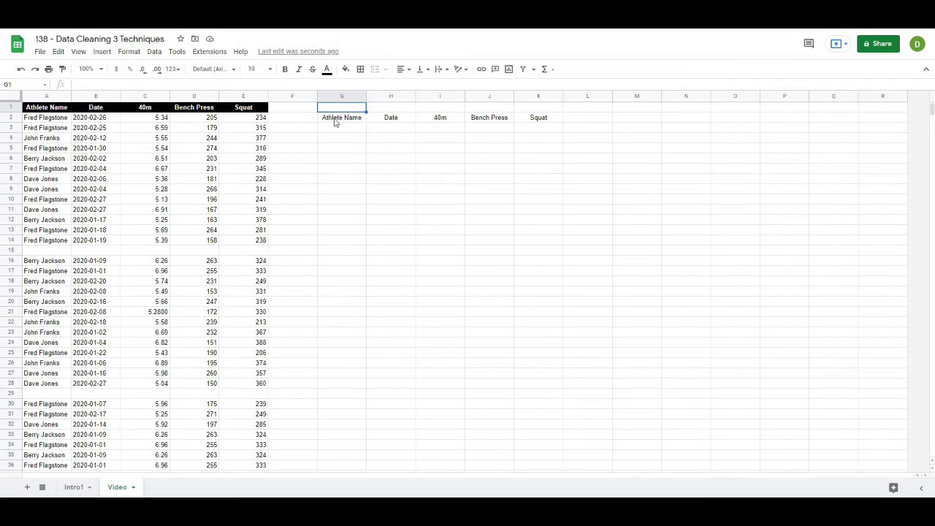
left_click(45, 97)
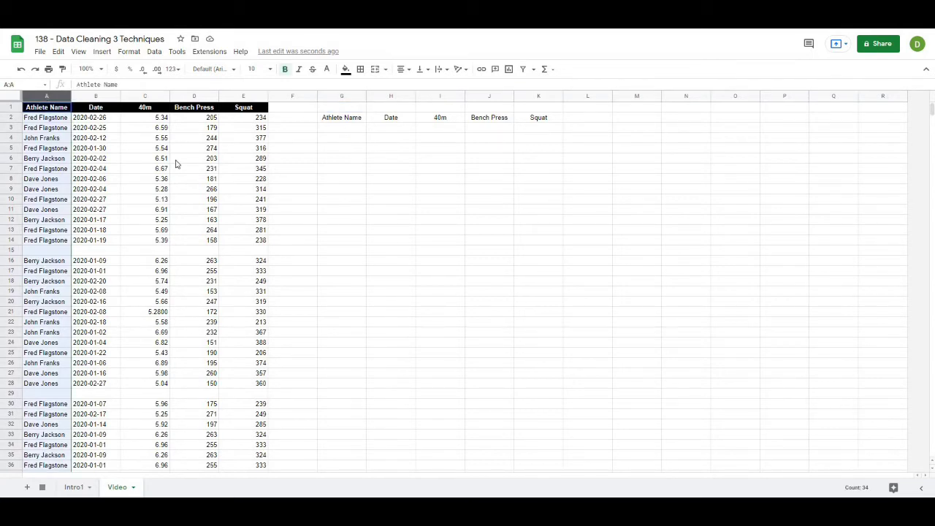
left_click(346, 109)
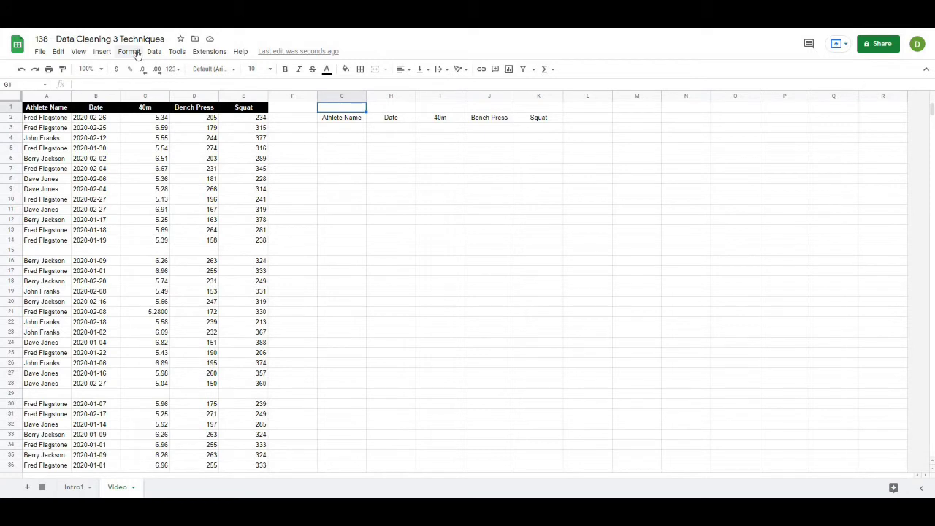
left_click(128, 52)
left_click(153, 54)
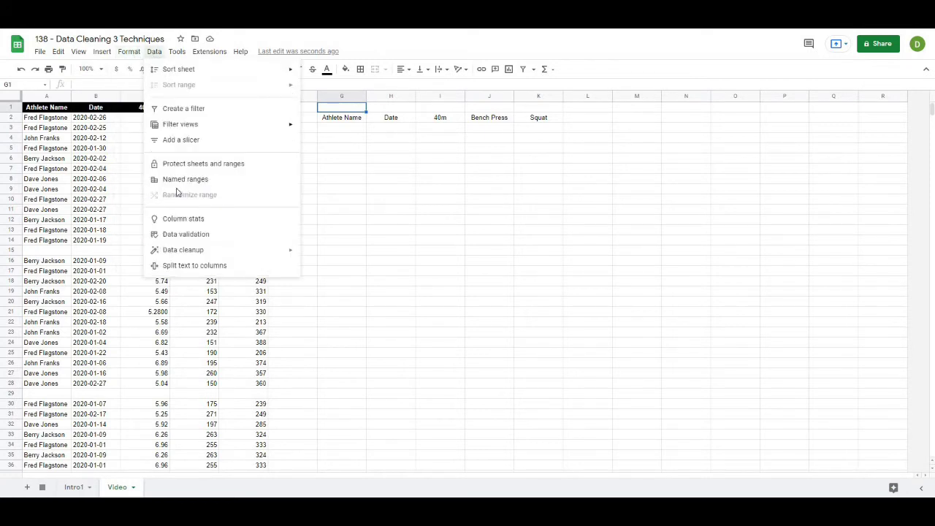
left_click(186, 234)
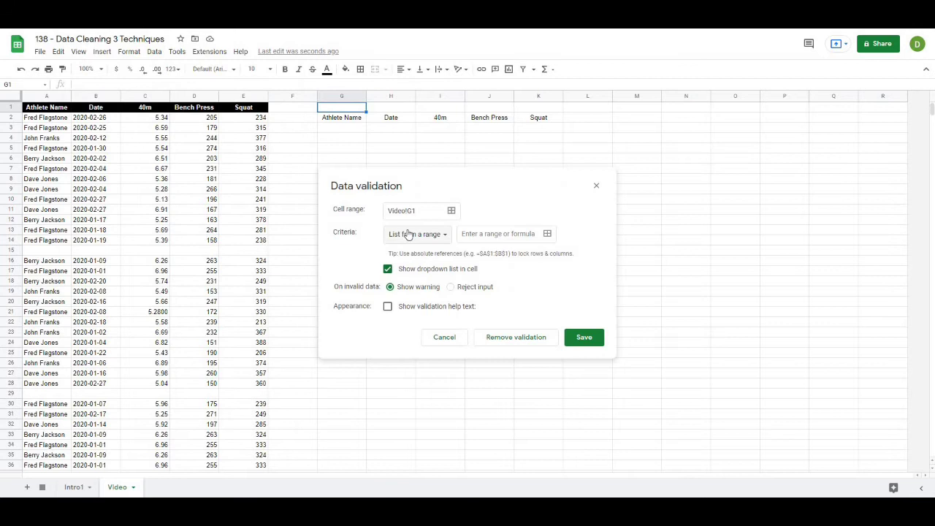
left_click_drag(464, 192, 478, 171)
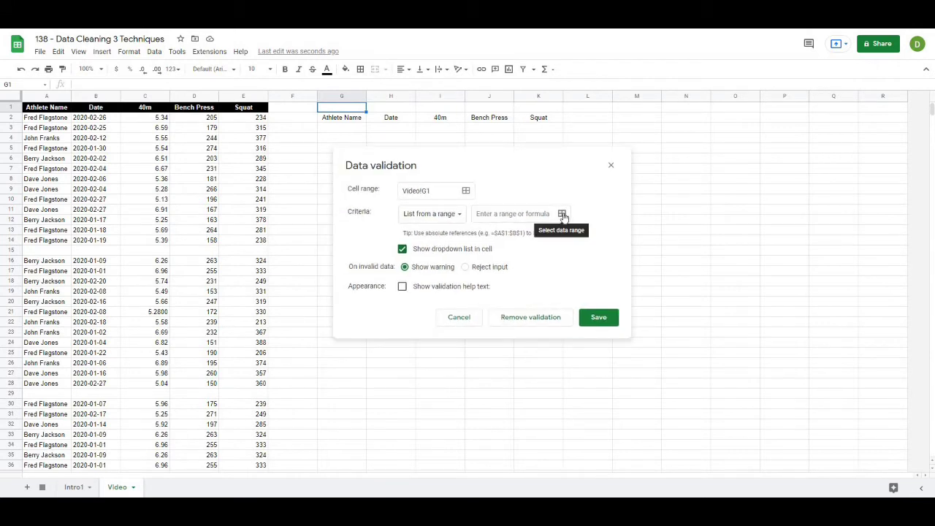
Step: Base G1's dropdown on a list from range A2:A and save the rule
left_click(562, 214)
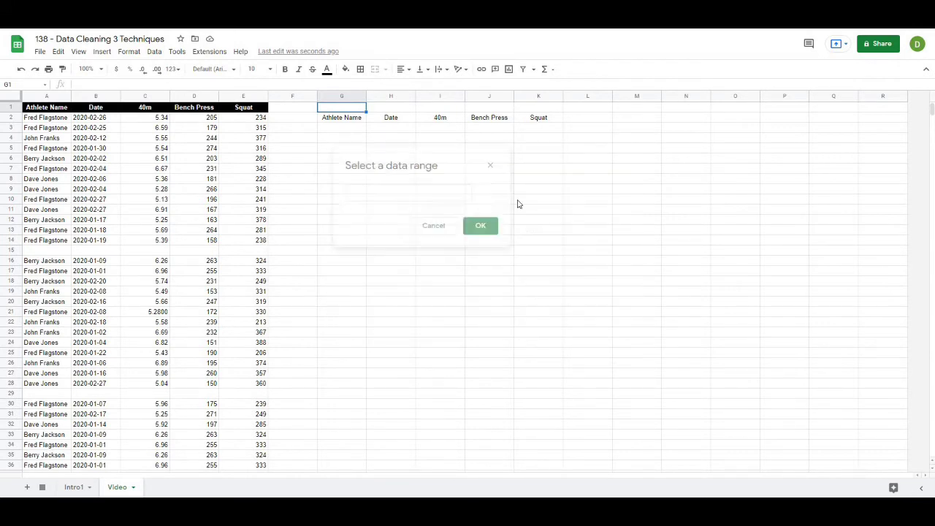
left_click(46, 96)
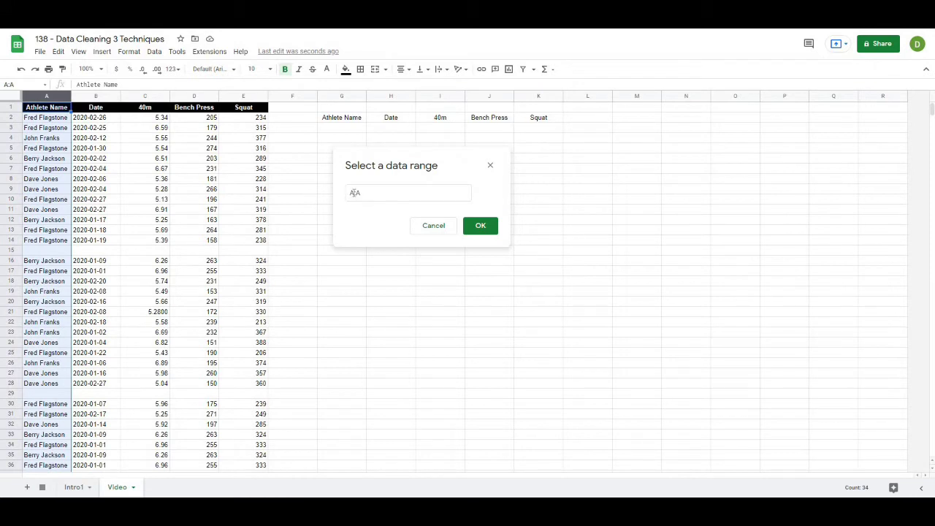
left_click(353, 192)
type("2")
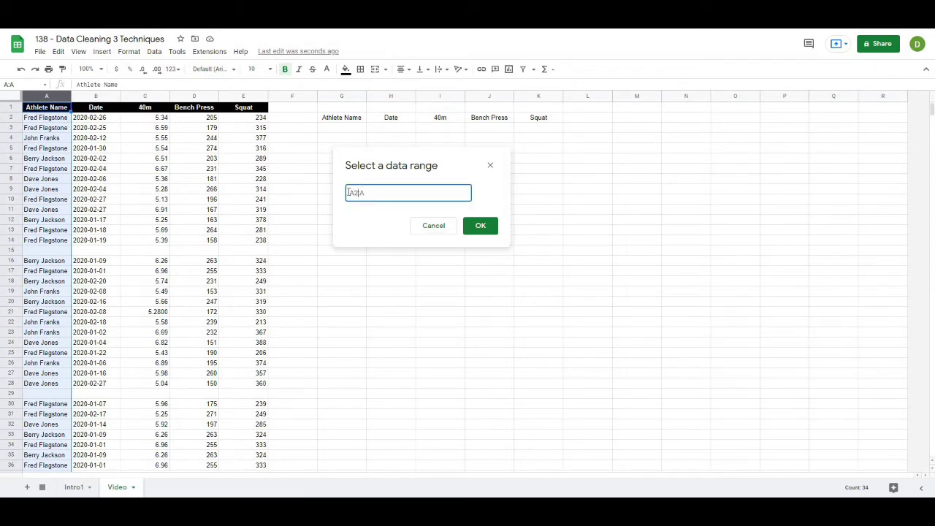
left_click(474, 228)
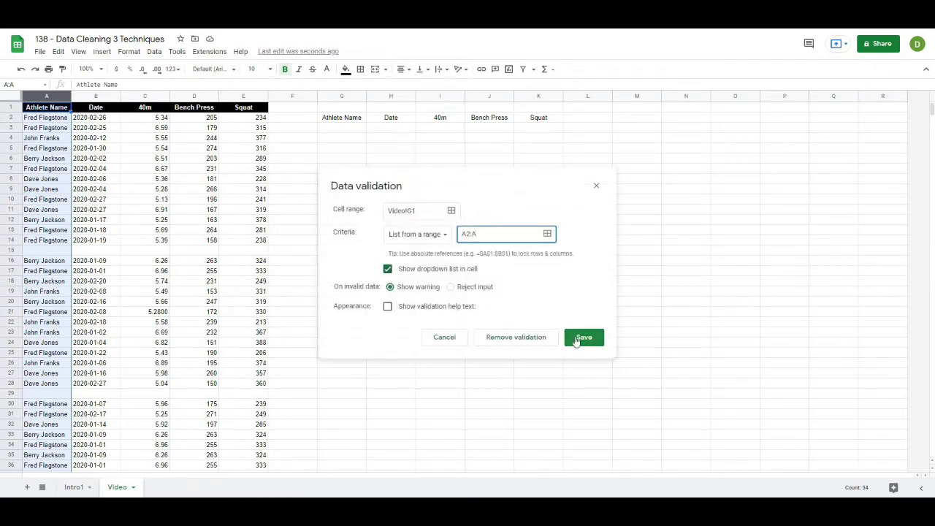
left_click(575, 336)
left_click(361, 108)
left_click(339, 124)
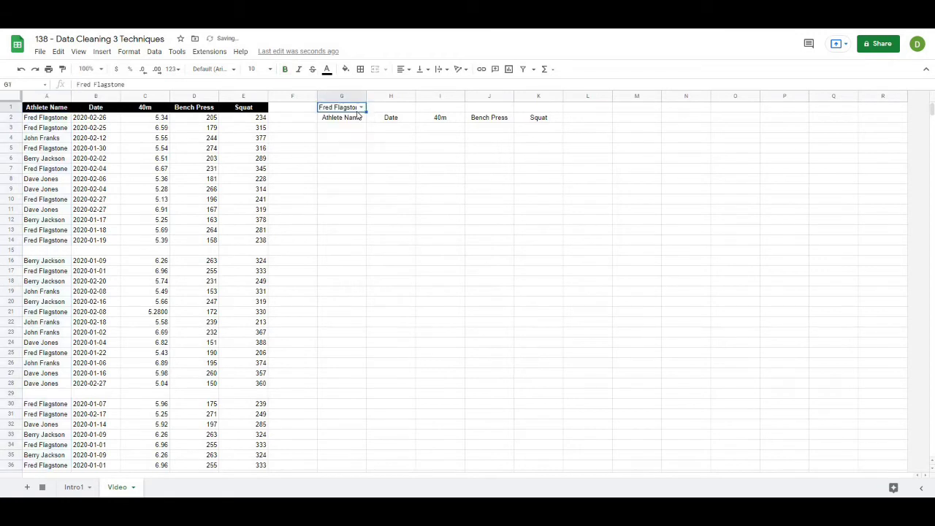
left_click(361, 107)
left_click(334, 130)
left_click(361, 107)
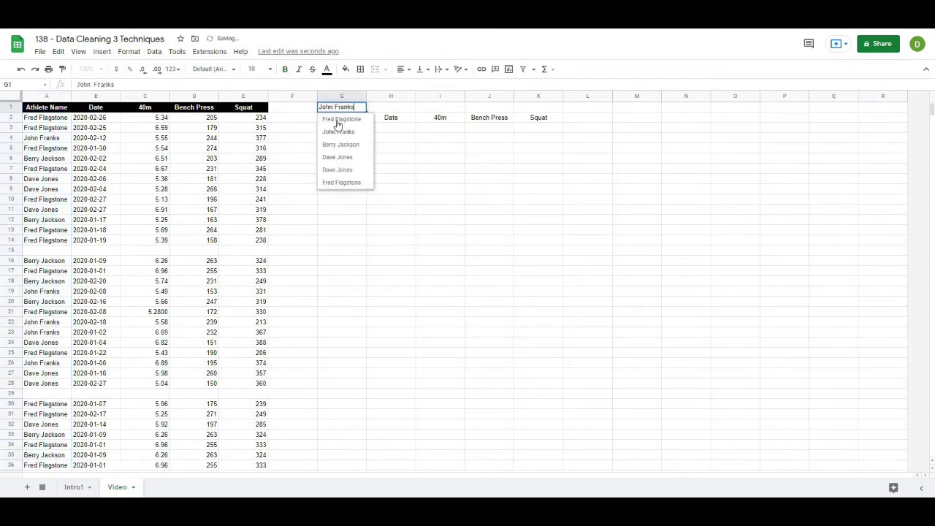
left_click(337, 120)
left_click(330, 138)
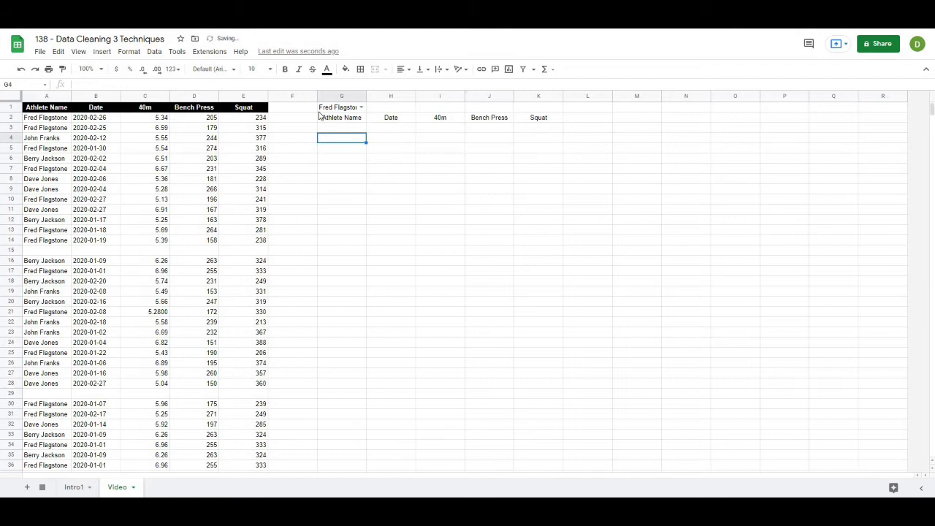
left_click(38, 120)
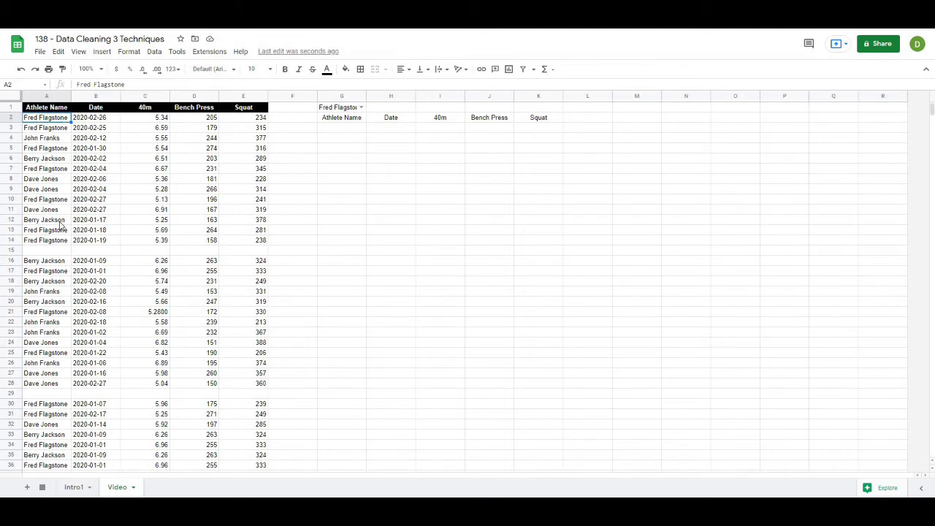
left_click(389, 160)
left_click(361, 107)
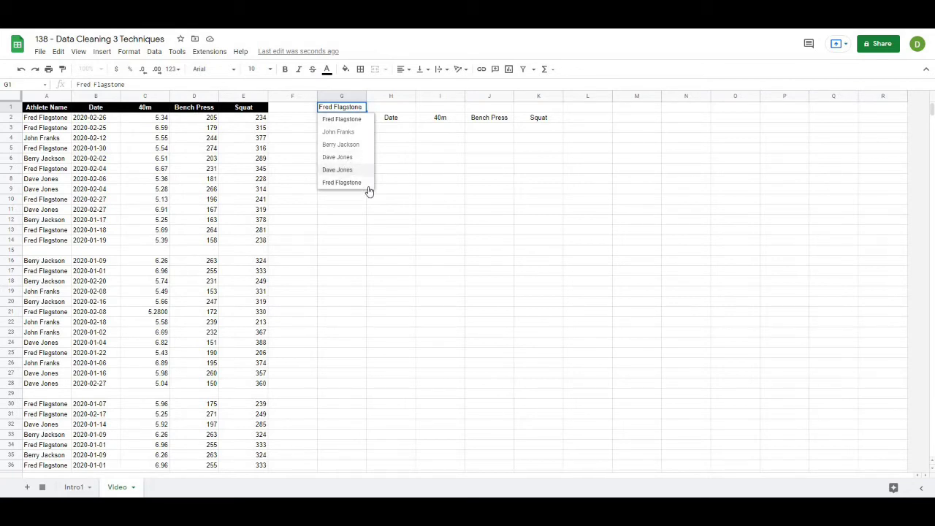
left_click(464, 189)
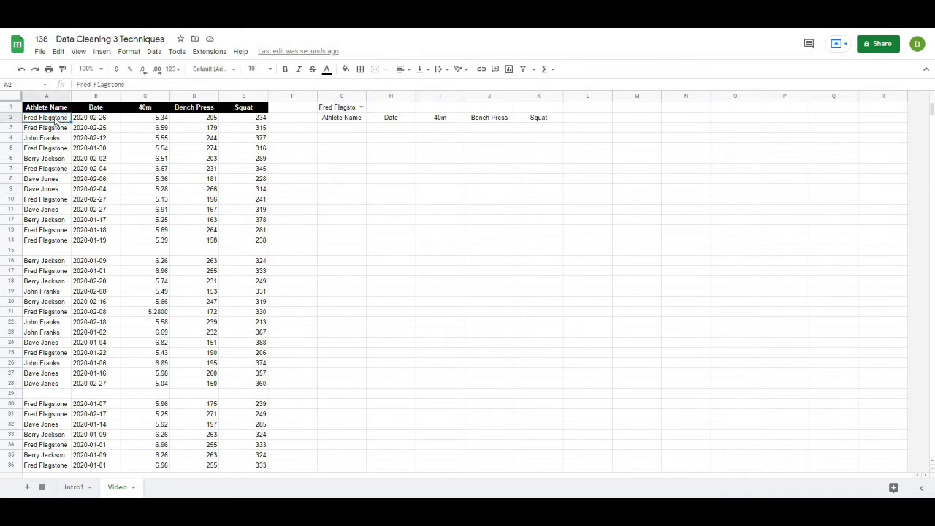
scroll(51, 292, "down", 5)
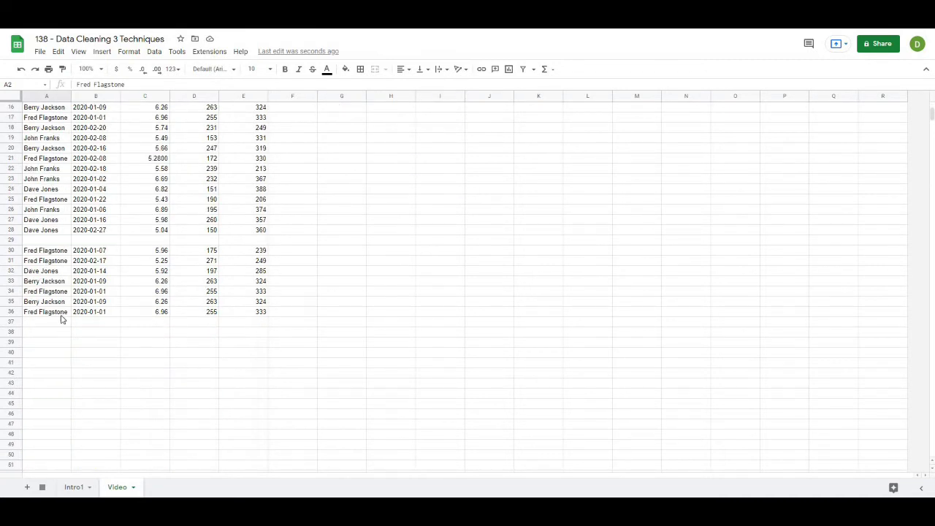
scroll(62, 319, "up", 2)
scroll(60, 219, "up", 3)
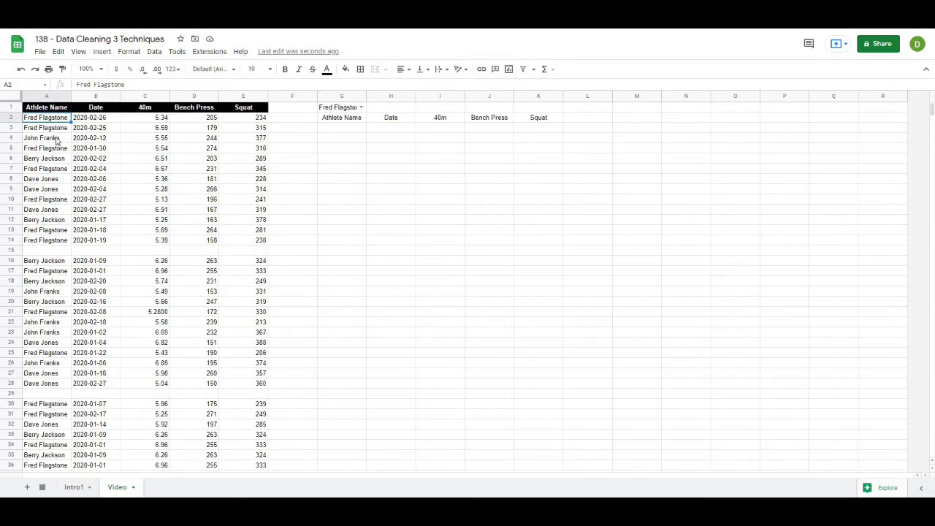
left_click(166, 85)
left_click(56, 231)
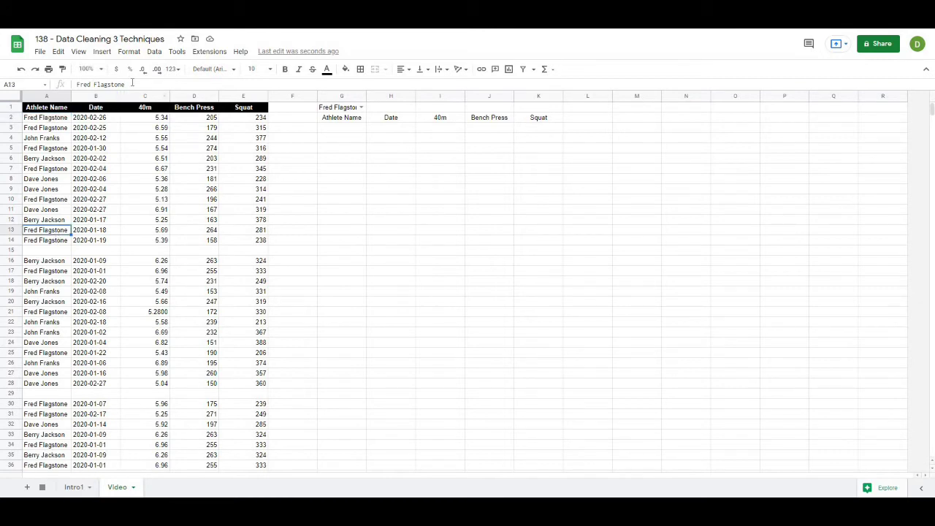
left_click(43, 244)
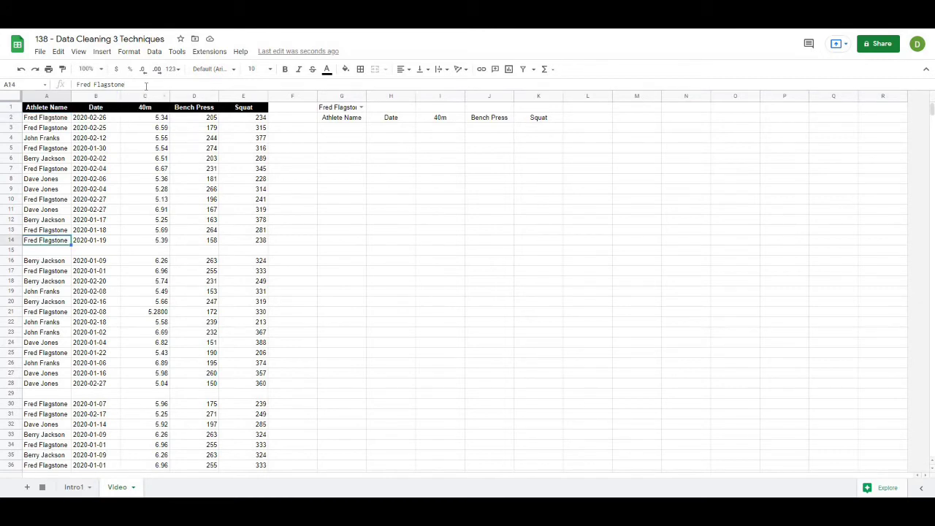
left_click(146, 85)
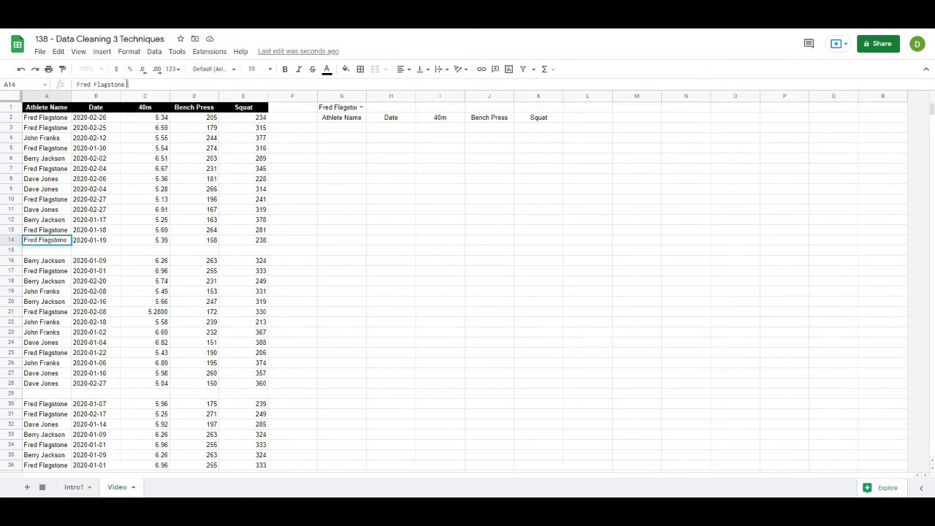
triple_click(78, 85)
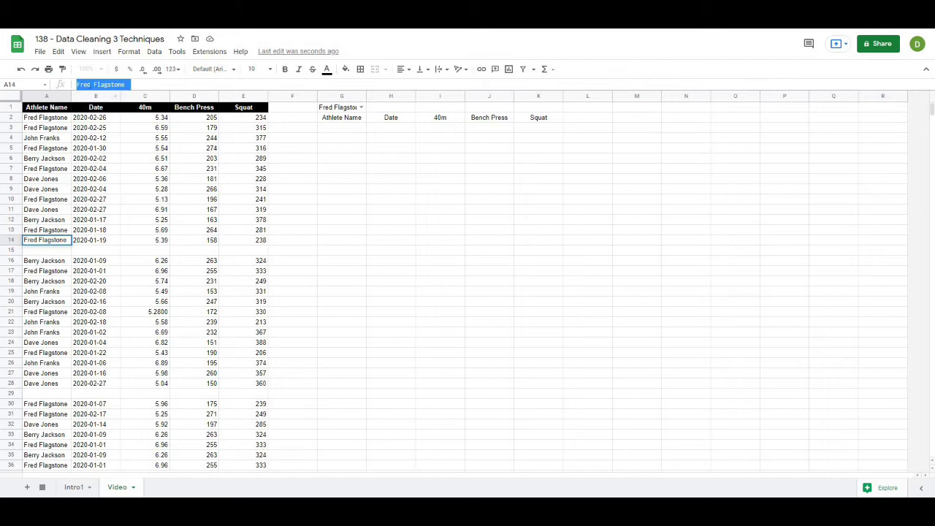
left_click(132, 84)
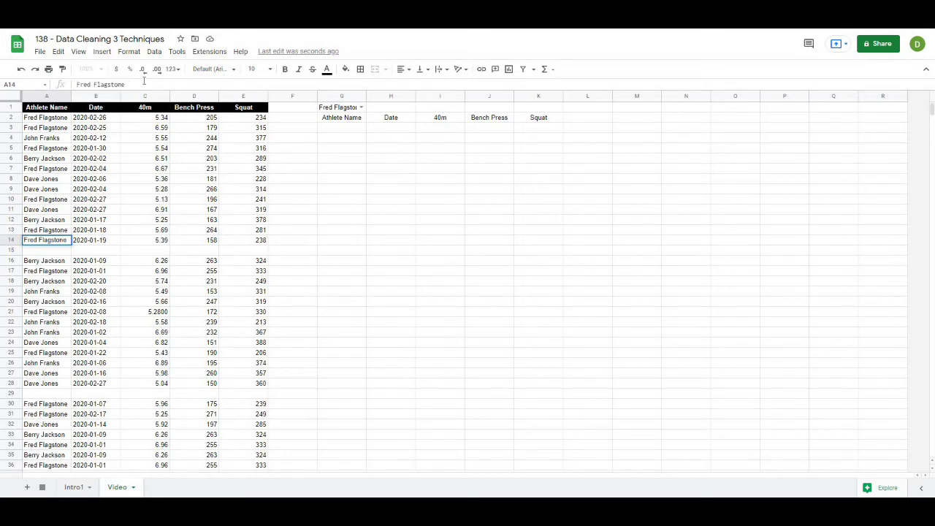
left_click(358, 192)
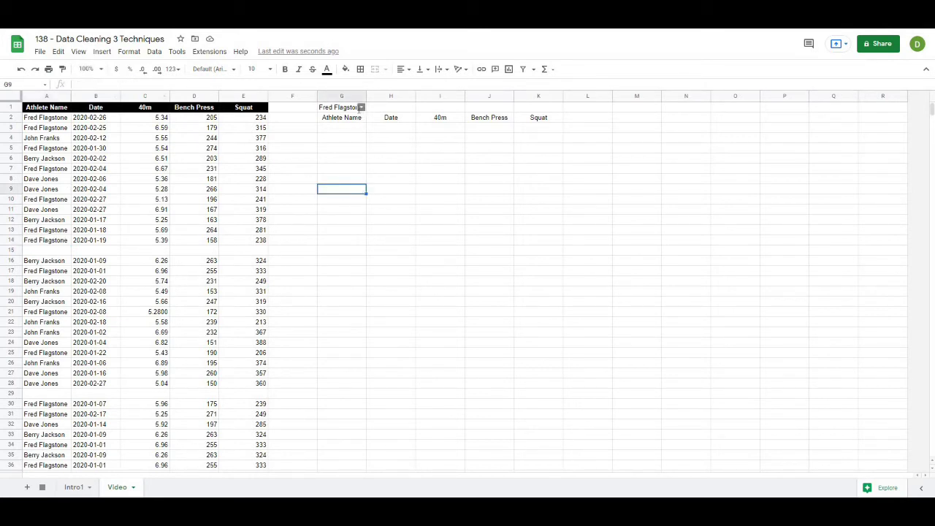
left_click(361, 107)
left_click(440, 168)
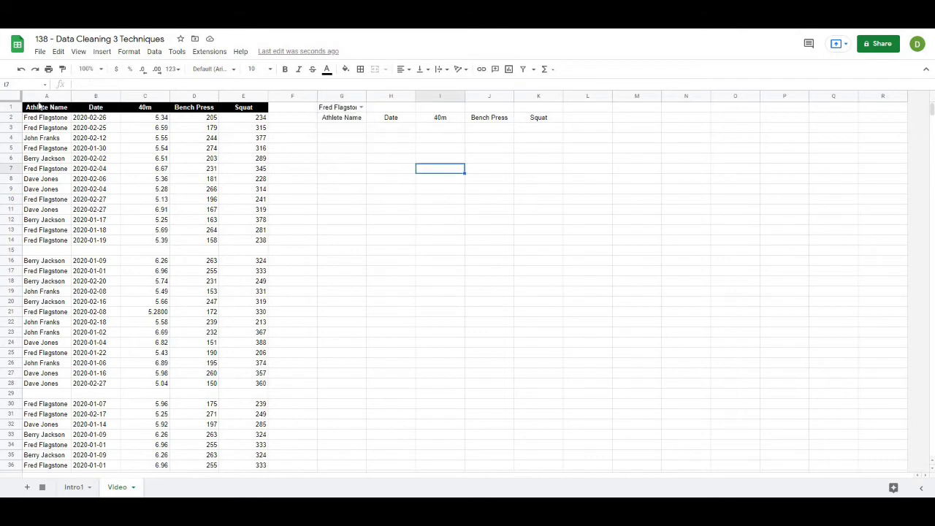
left_click_drag(42, 97, 263, 102)
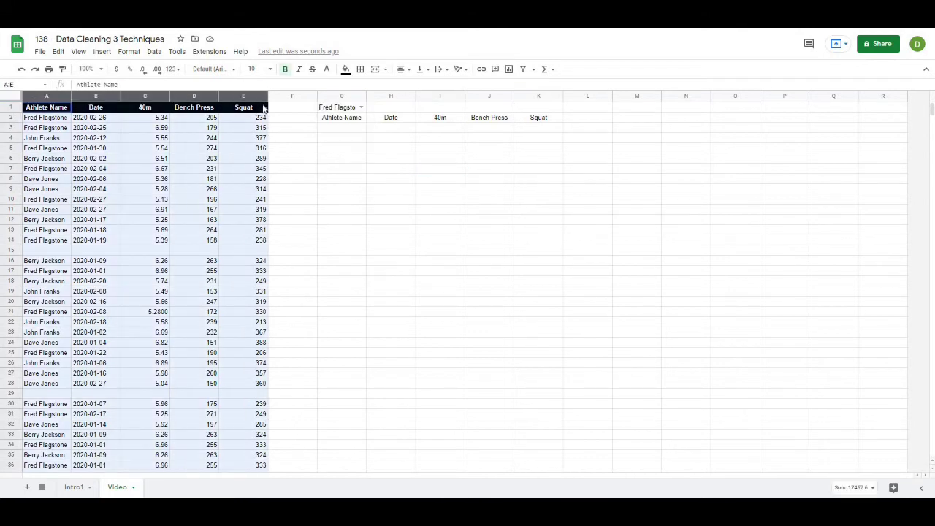
left_click(154, 52)
mouse_move(183, 250)
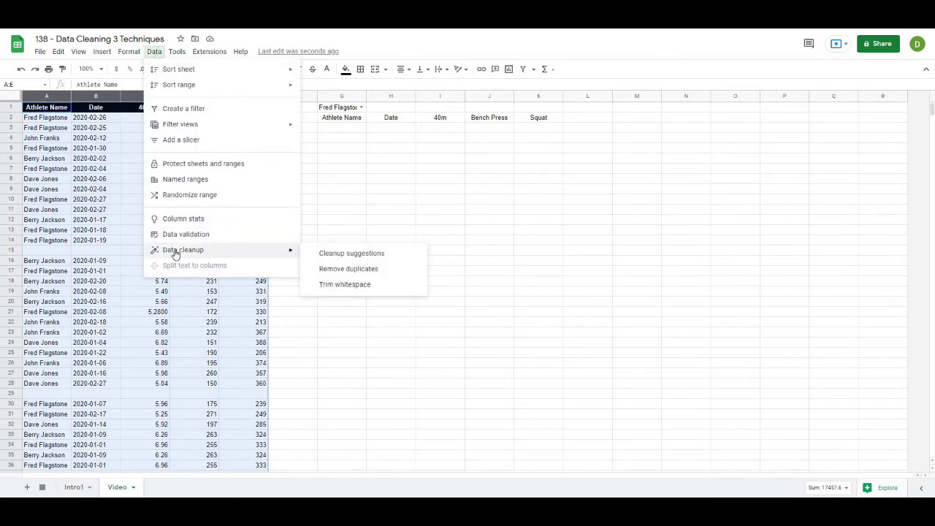
left_click(339, 285)
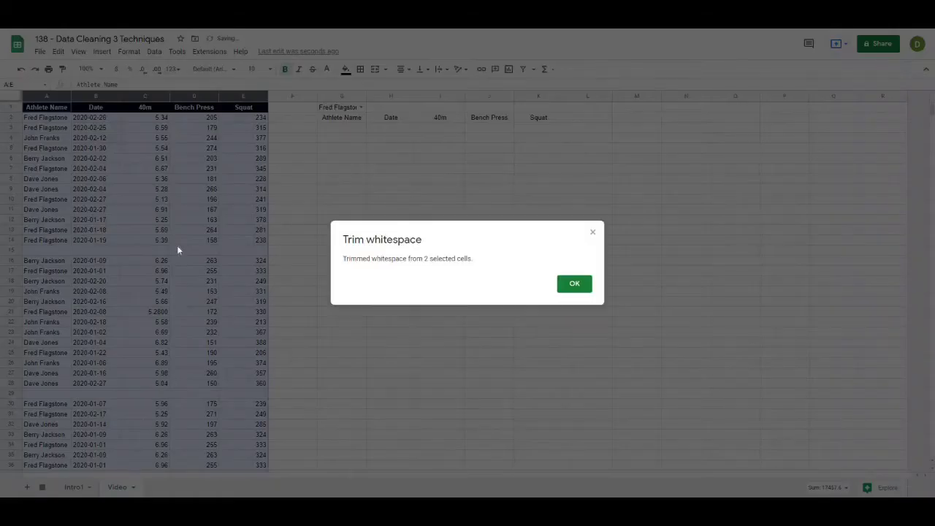
left_click(578, 284)
left_click(360, 108)
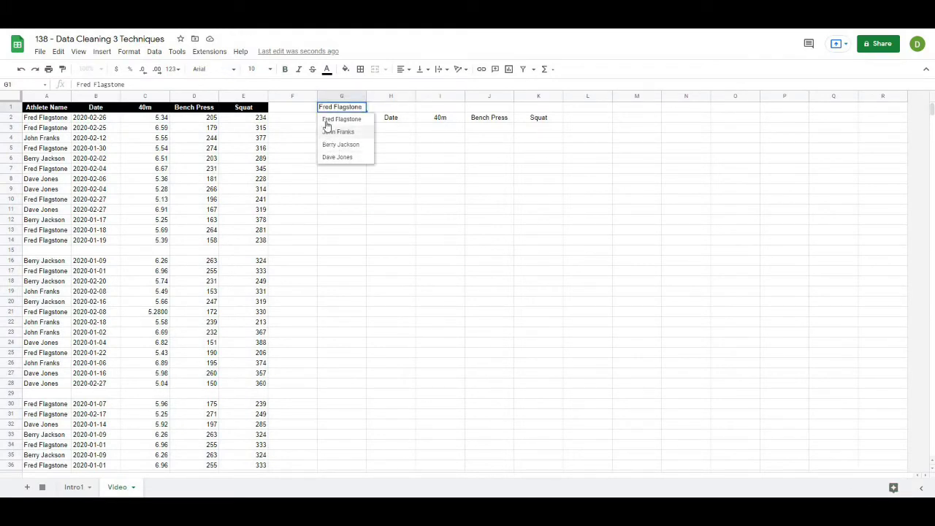
left_click(480, 208)
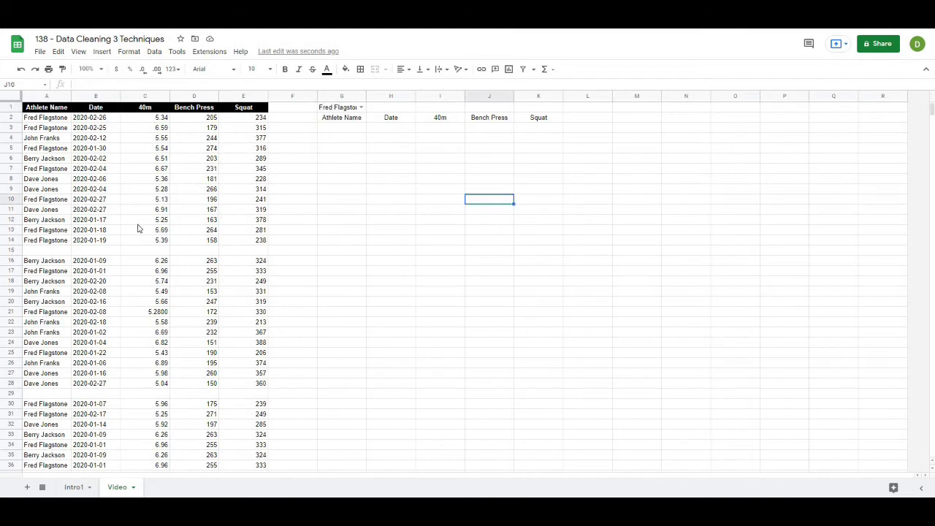
left_click(68, 242)
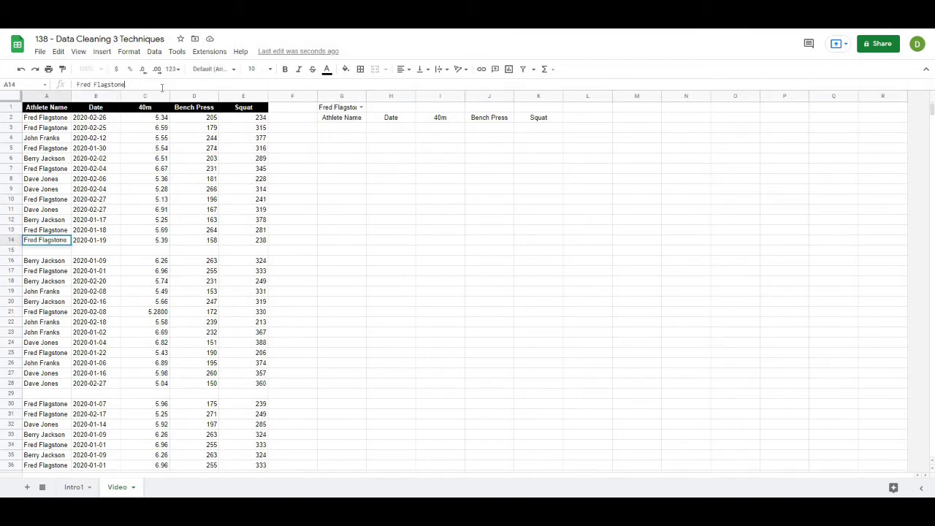
left_click(197, 201)
left_click(57, 241)
left_click(130, 83)
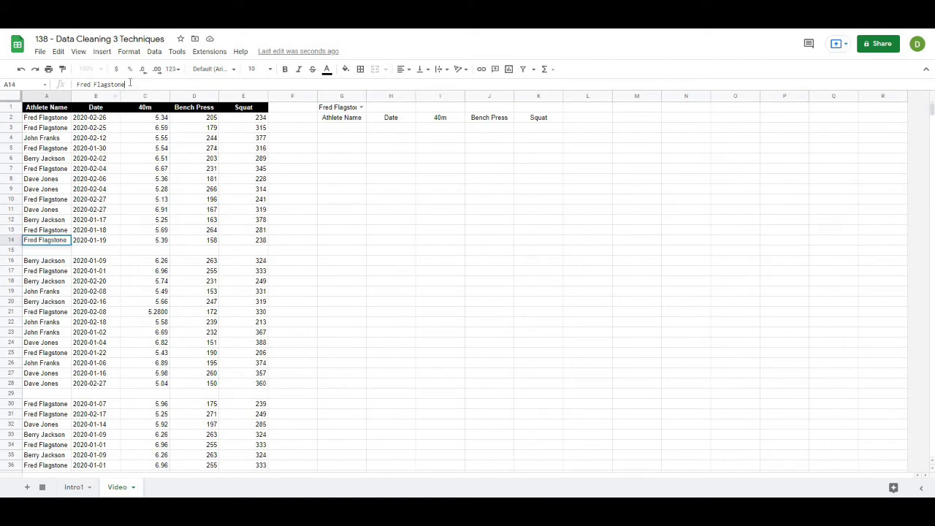
left_click(345, 180)
left_click(389, 160)
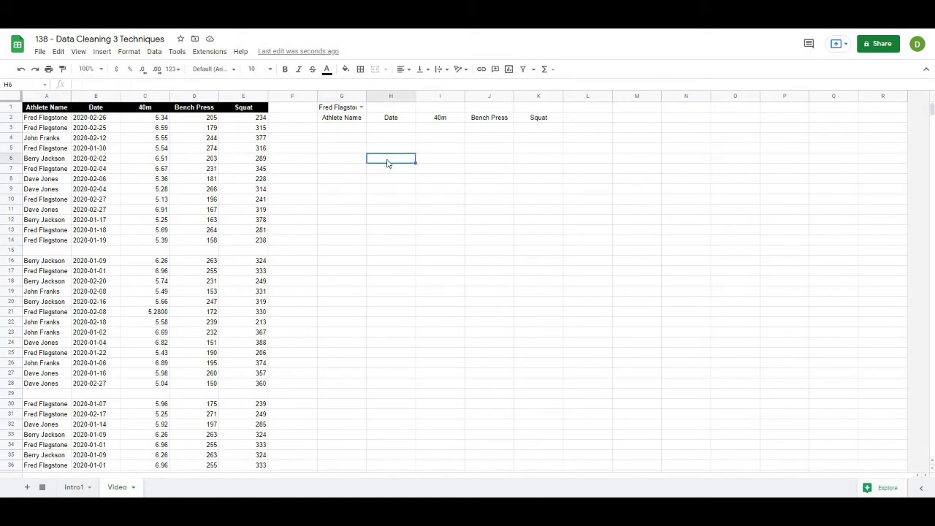
left_click(374, 212)
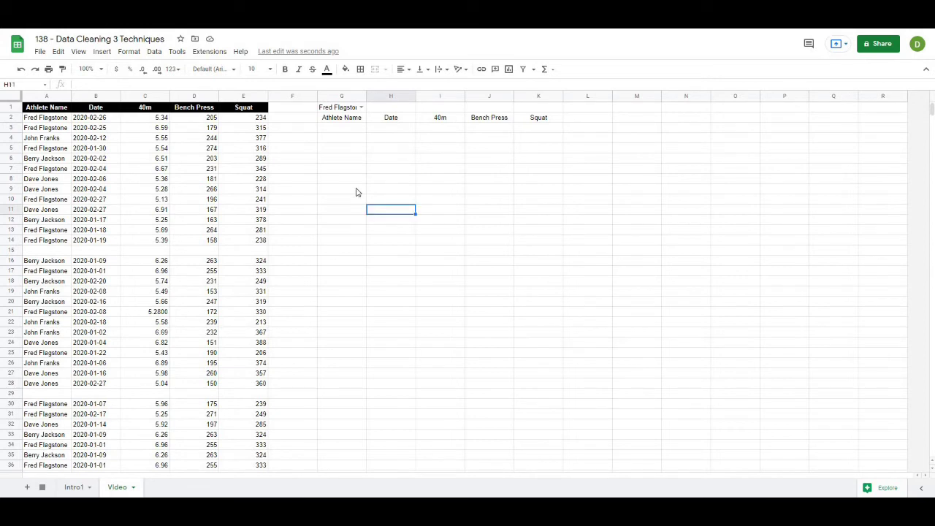
scroll(264, 265, "down", 1)
scroll(265, 265, "up", 1)
left_click(36, 96)
left_click_drag(127, 108, 243, 97)
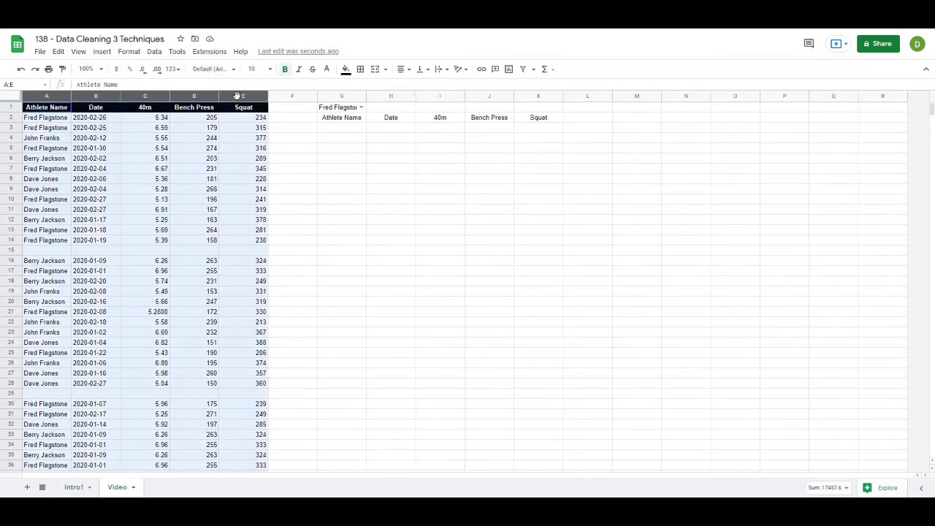
left_click(154, 53)
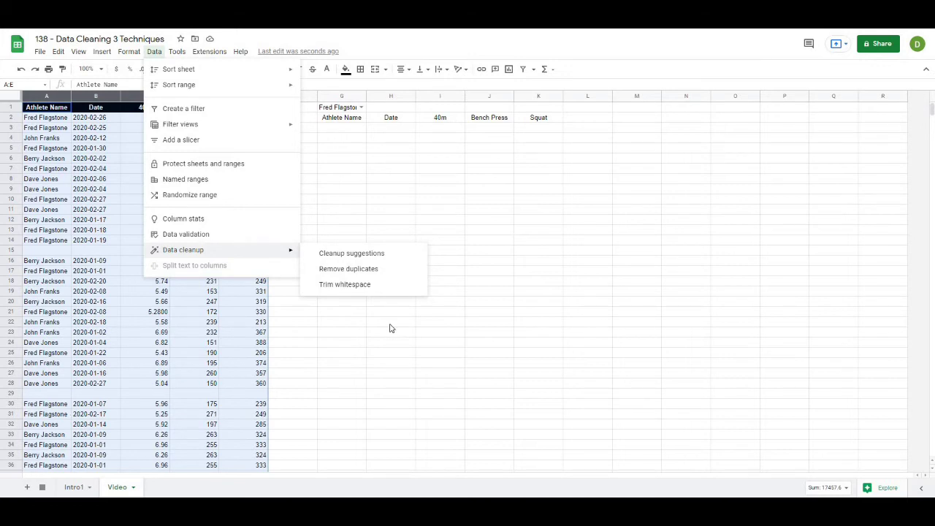
left_click(347, 342)
scroll(86, 262, "down", 2)
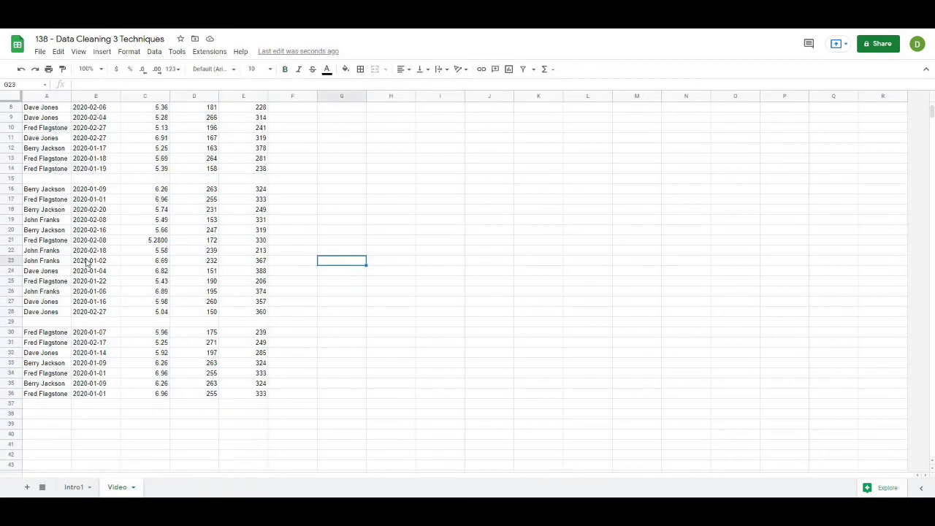
scroll(116, 254, "up", 1)
scroll(119, 259, "up", 1)
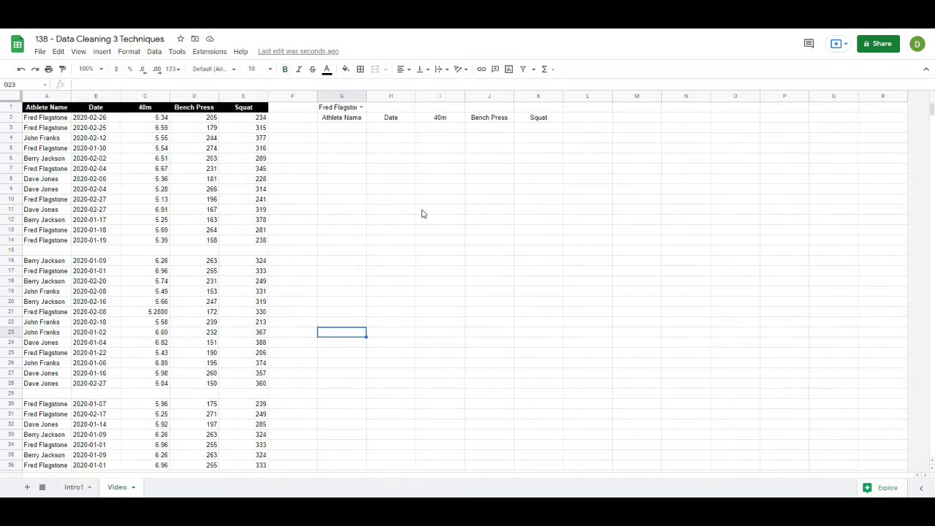
left_click(356, 170)
Step: Enter =filter(A2:E, A2:A=G1) in G3 to list Fred Flagstone's rows
left_click(346, 130)
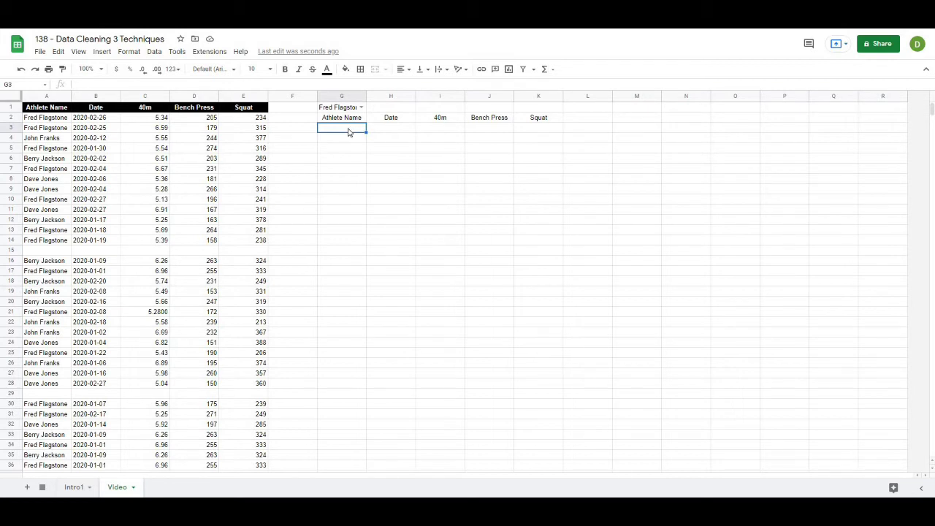
type("=")
type("filter(")
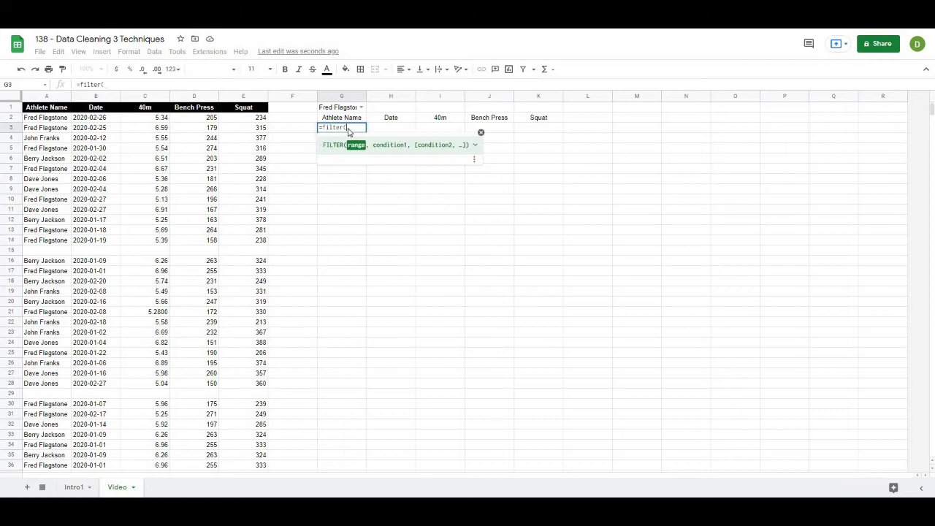
left_click_drag(35, 99, 261, 96)
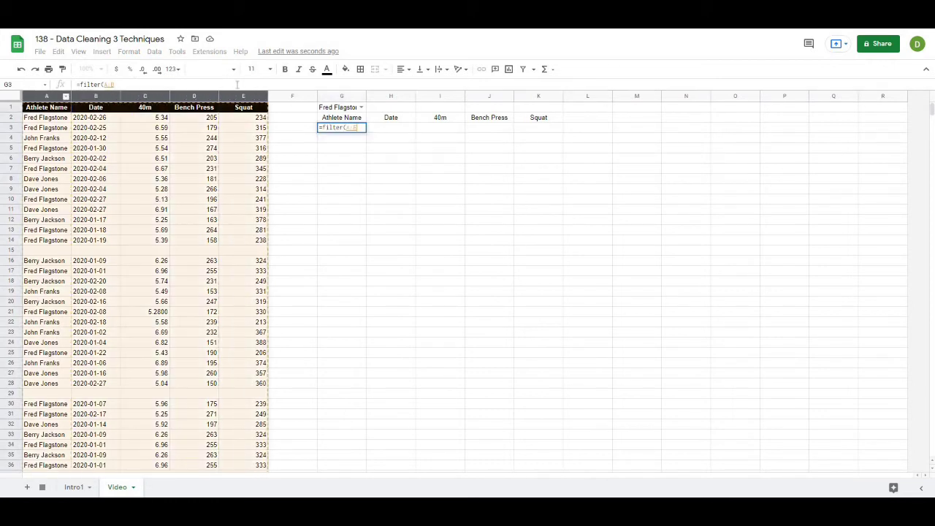
left_click(349, 128)
type("2:E")
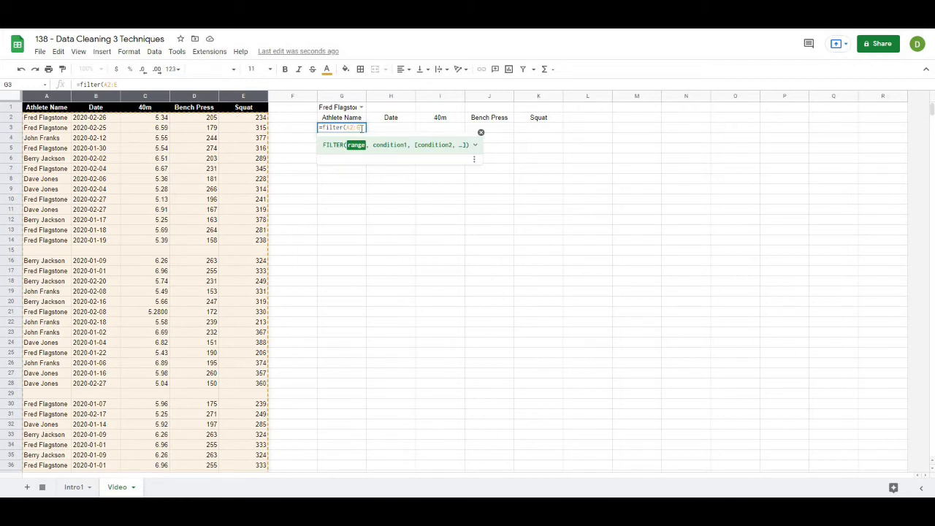
type(",")
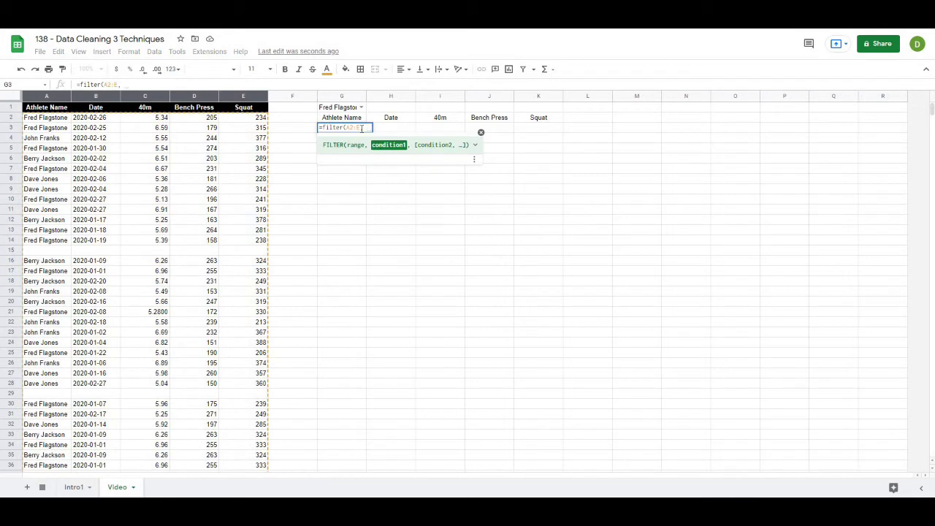
left_click(43, 97)
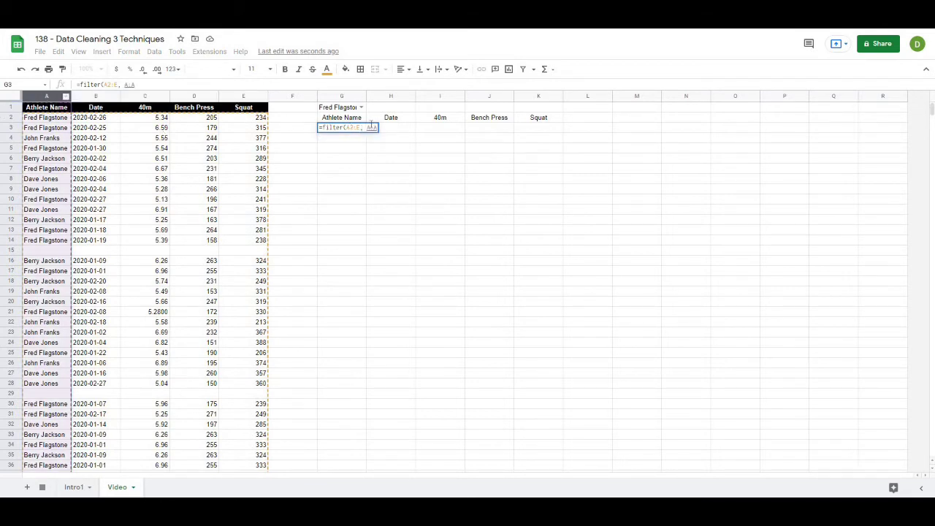
left_click(36, 119, "shift")
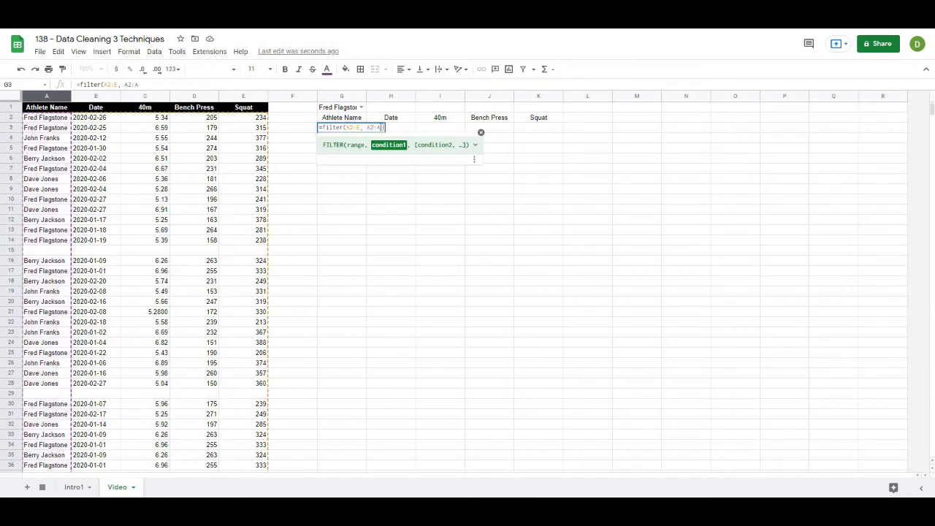
type(" =")
left_click(336, 110)
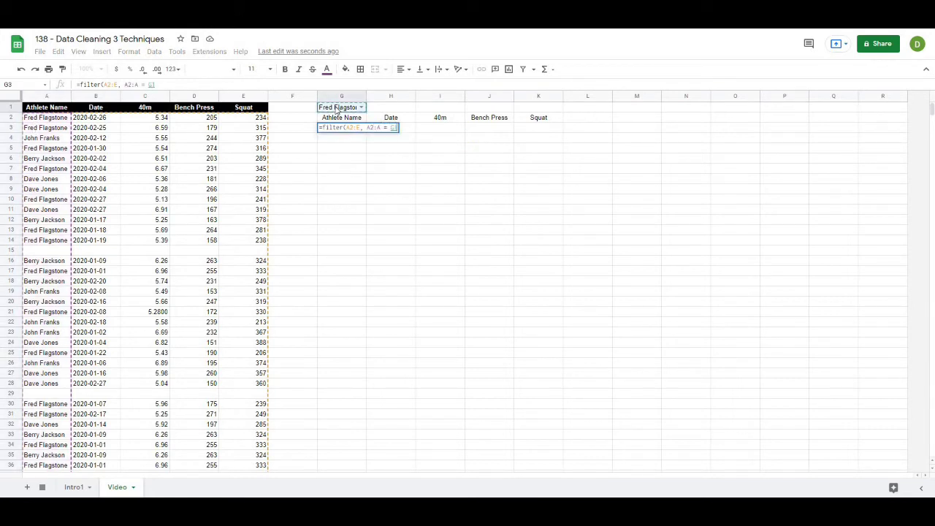
key("Return")
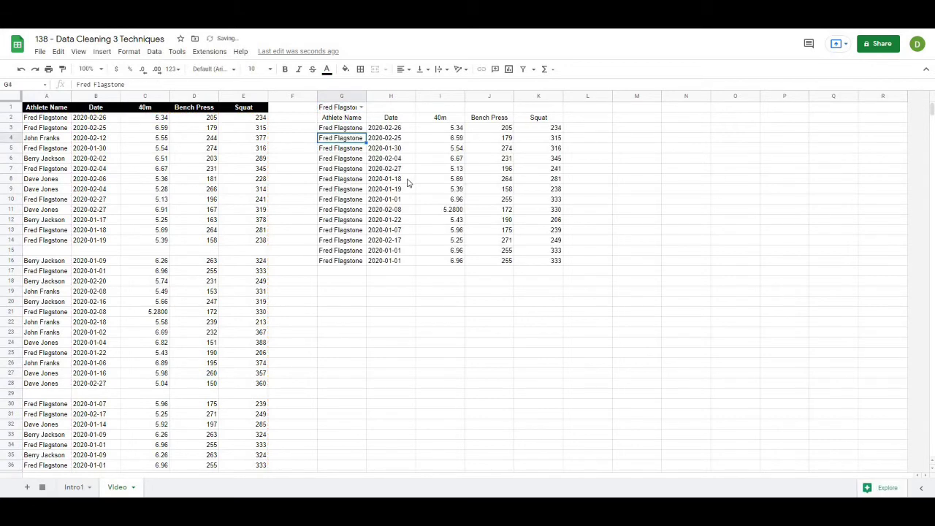
left_click(349, 129)
left_click(548, 261, "shift")
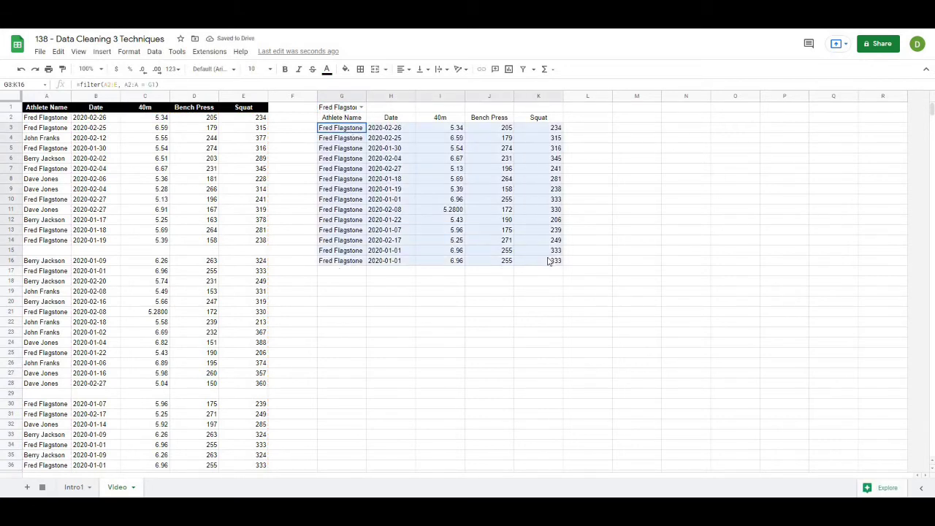
Step: Change G3's condition from =G1 to <>"" so all non-blank names appear
left_click(426, 303)
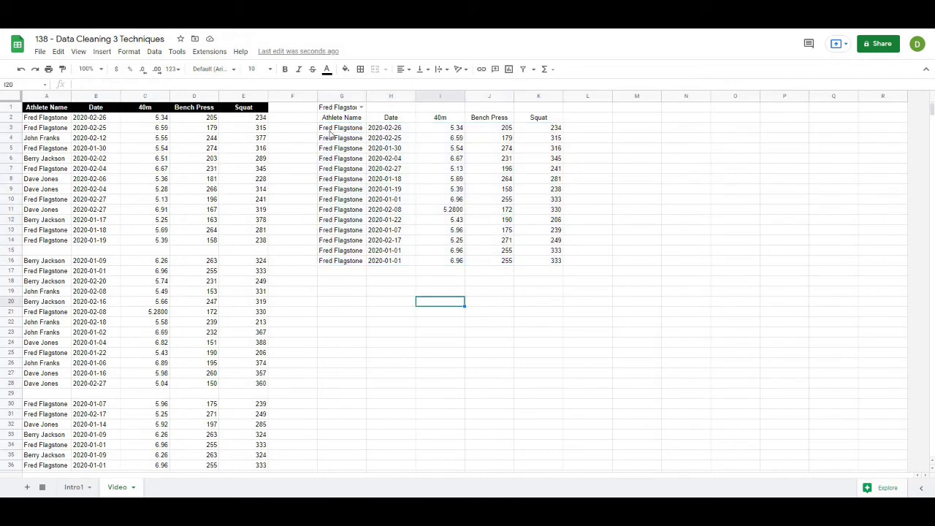
left_click(331, 131)
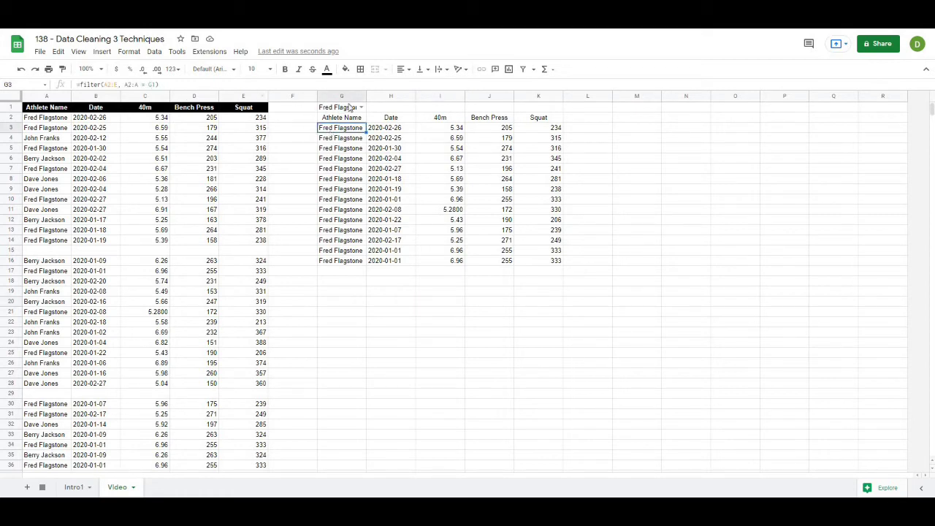
left_click(146, 84)
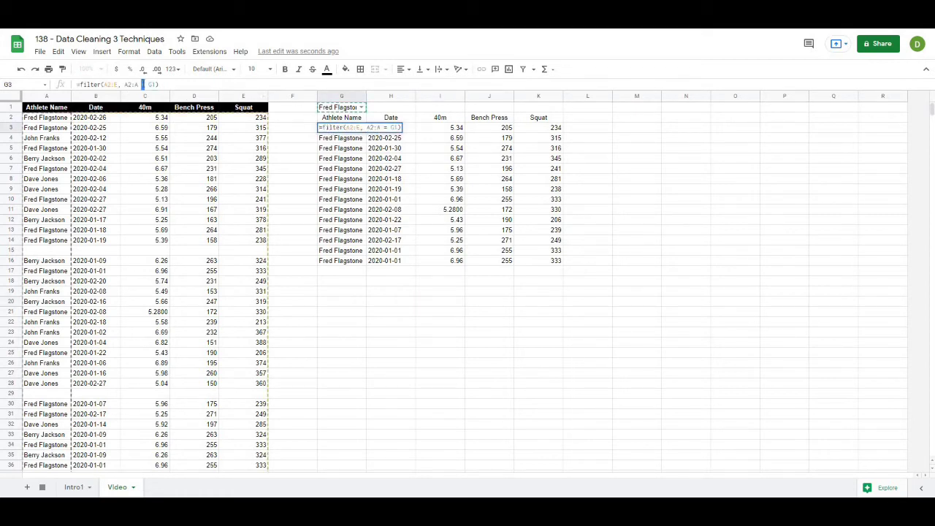
type("<>")
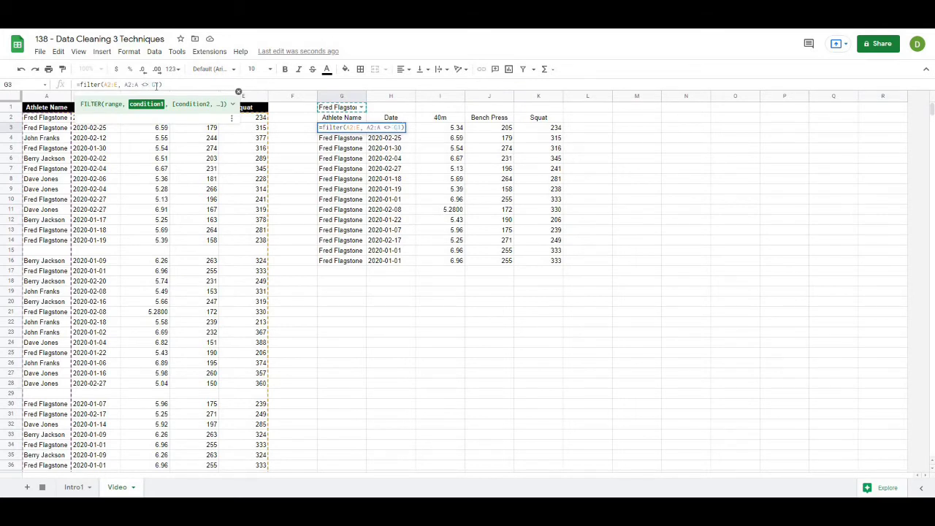
double_click(154, 85)
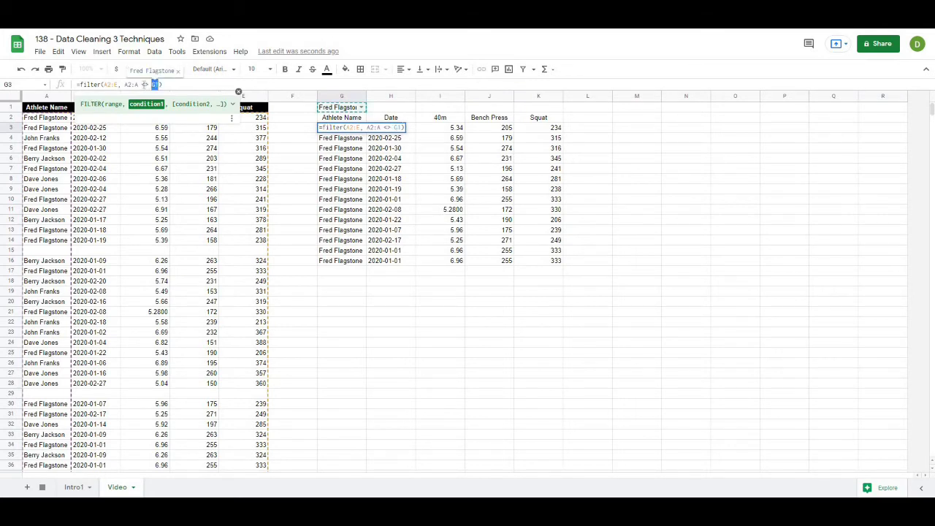
type("\"\"")
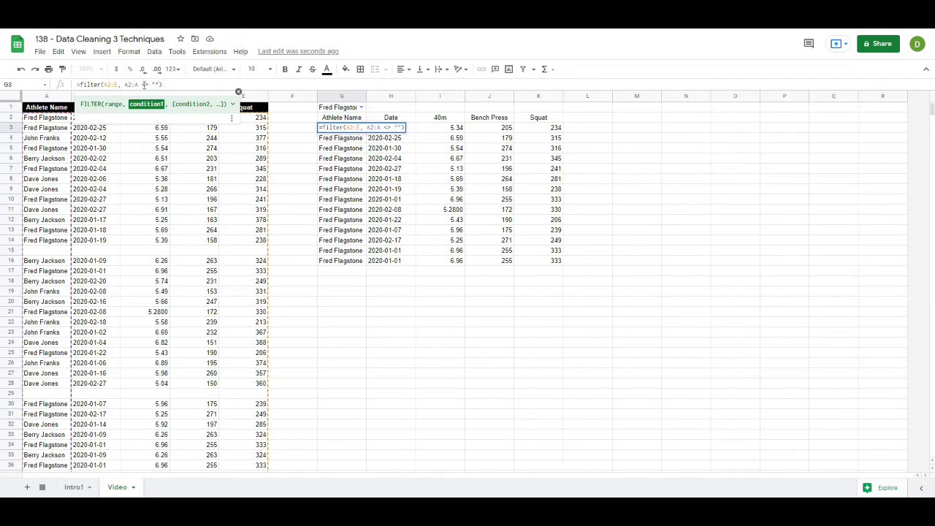
left_click(166, 85)
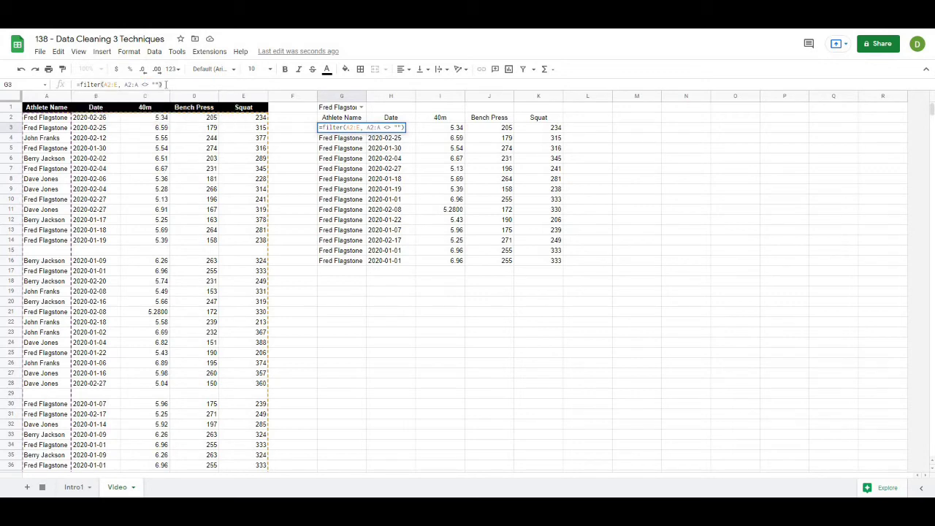
key("Return")
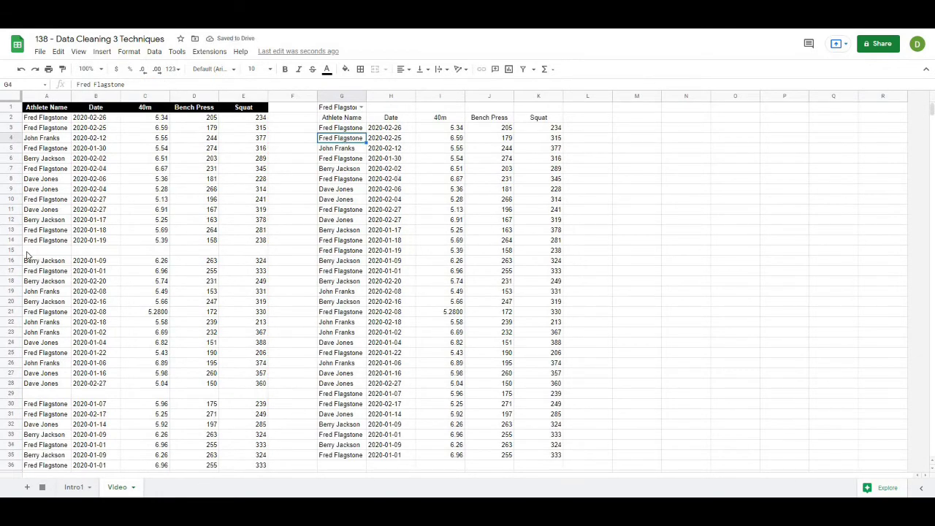
Step: Confirm blank source rows 15 and 29 are excluded from the result G3:K35
left_click_drag(27, 254, 227, 250)
left_click_drag(38, 395, 227, 390, "ctrl")
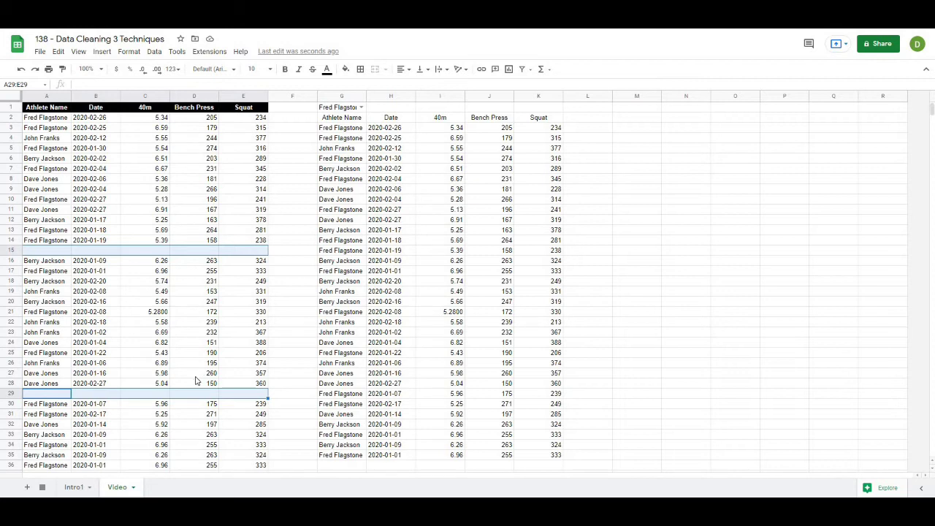
left_click(351, 314)
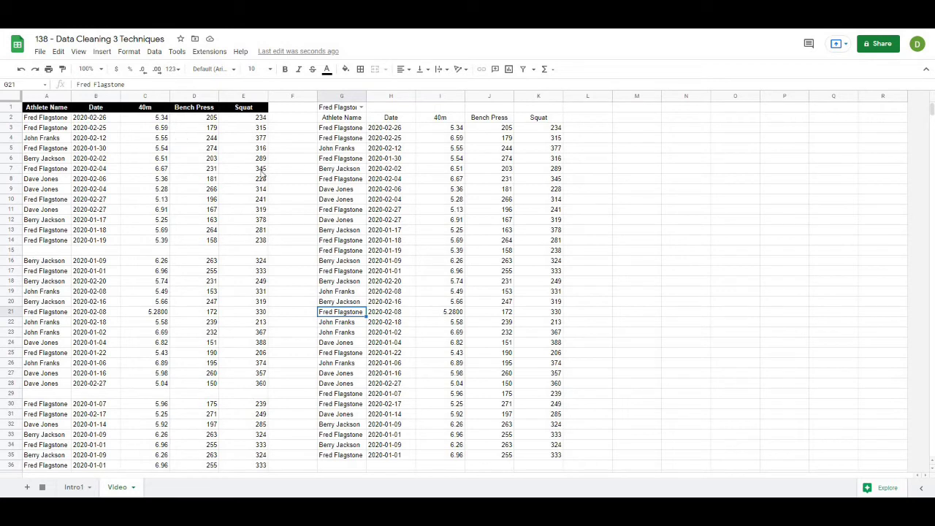
left_click(349, 130)
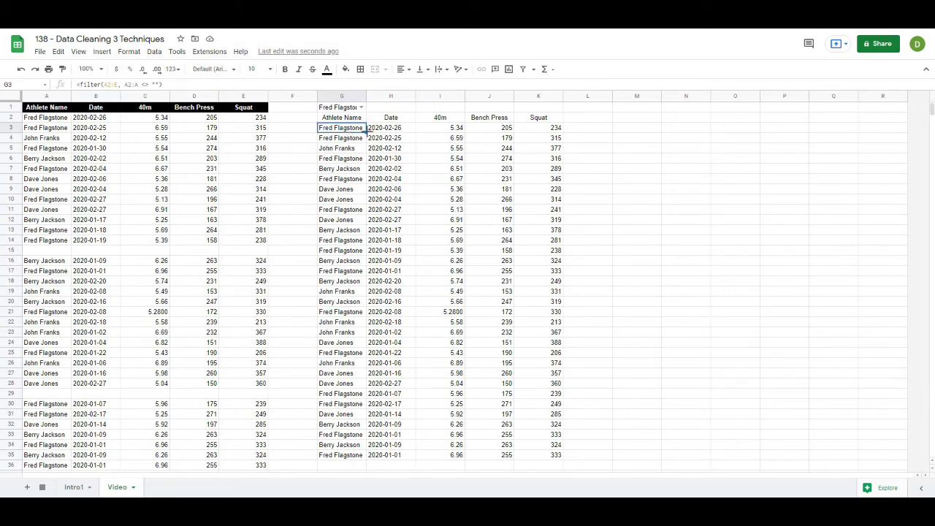
mouse_move(351, 131)
left_mouse_down()
mouse_move(529, 411)
mouse_move(529, 456)
left_mouse_up()
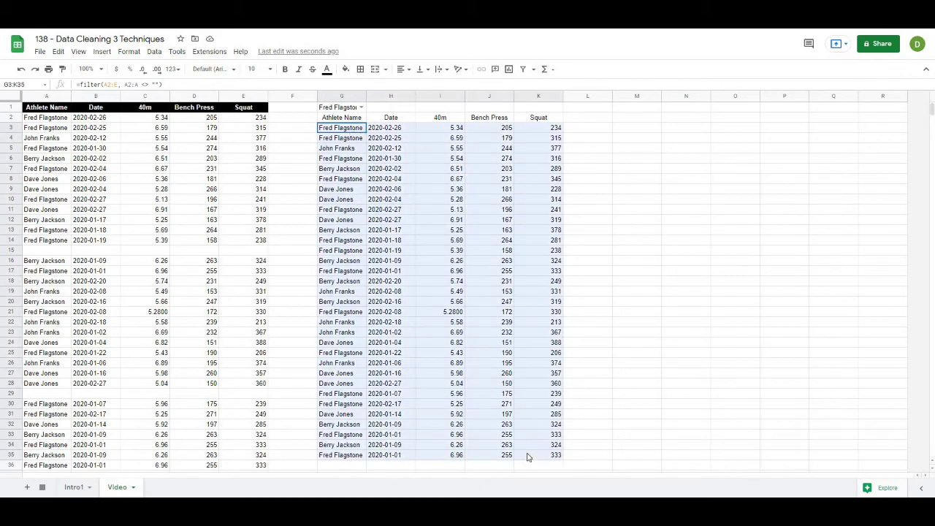
left_click(642, 347)
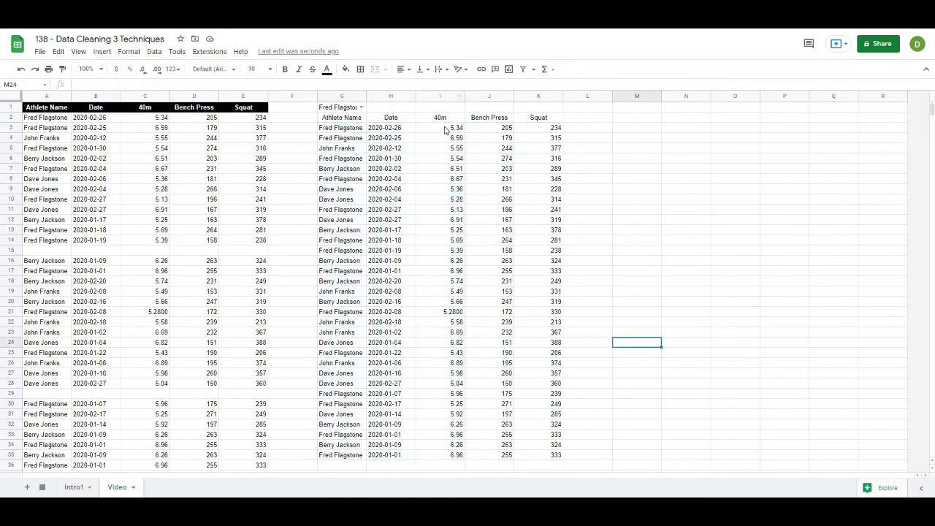
Step: Set the output 40m column to display two decimal places
left_click(441, 96)
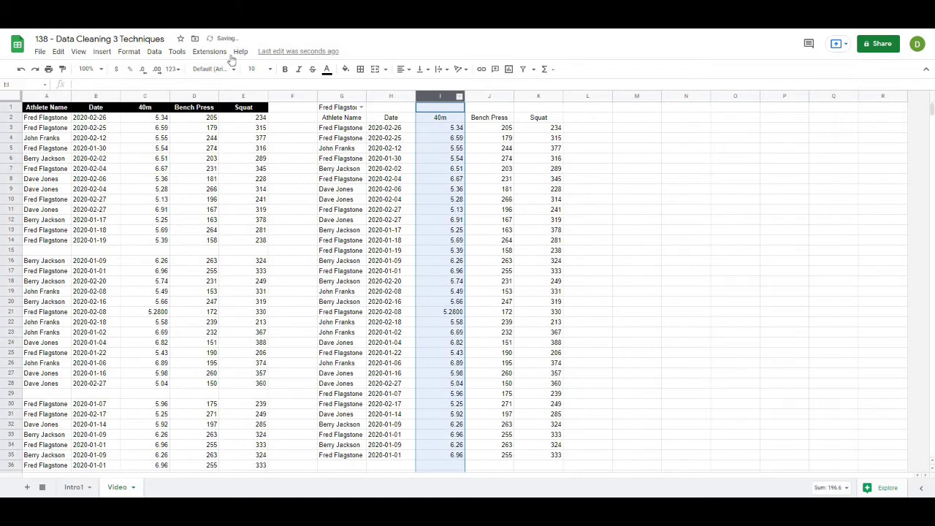
left_click(156, 73)
left_click(145, 71)
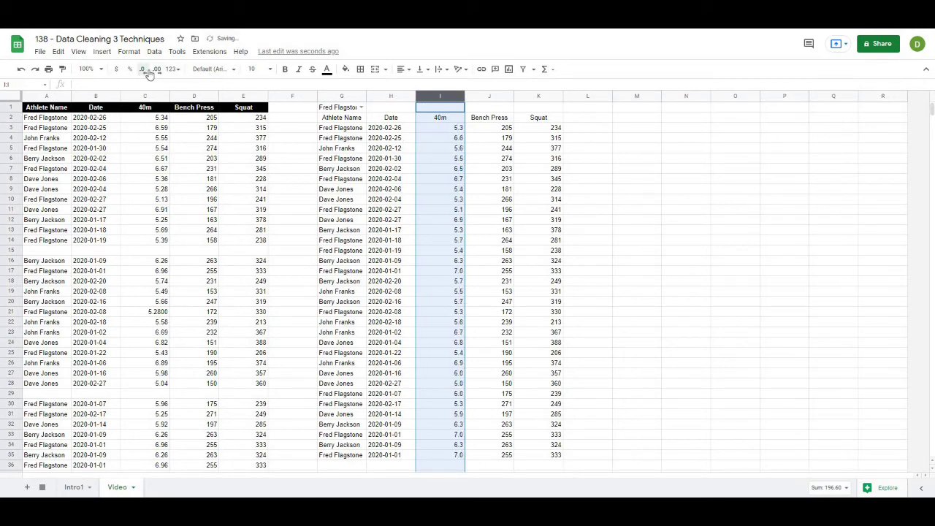
left_click(156, 72)
left_click(694, 252)
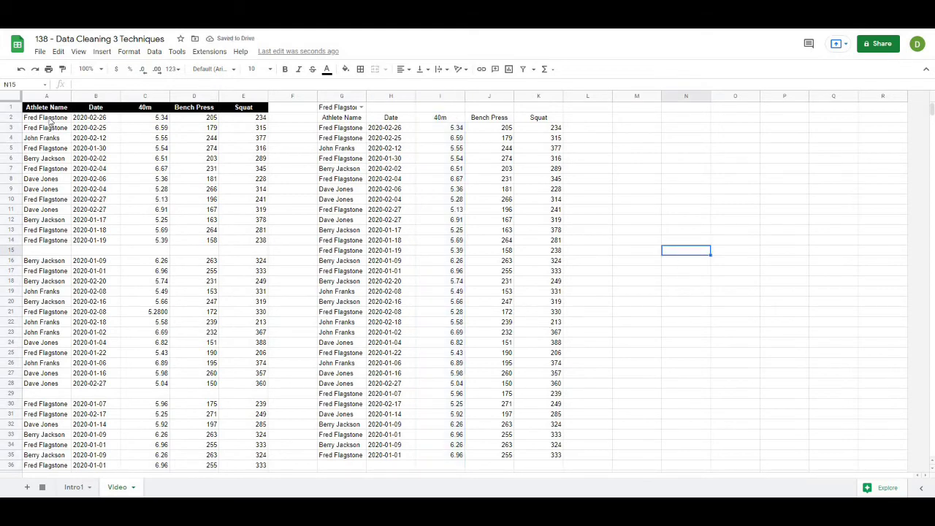
left_click(46, 95)
Step: Wrap G3's filter in sort(..., 2, true) to order rows by date ascending
left_click(223, 98, "shift")
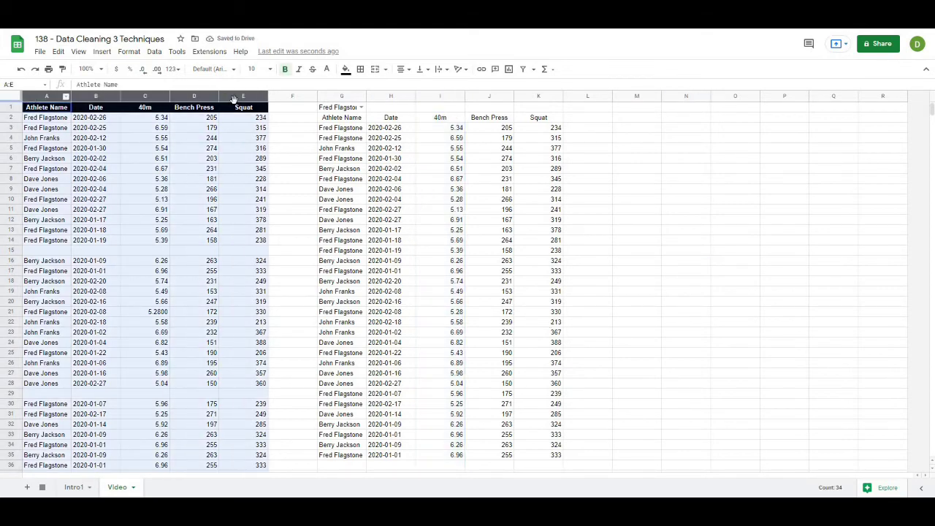
left_click(328, 171)
left_click(339, 131)
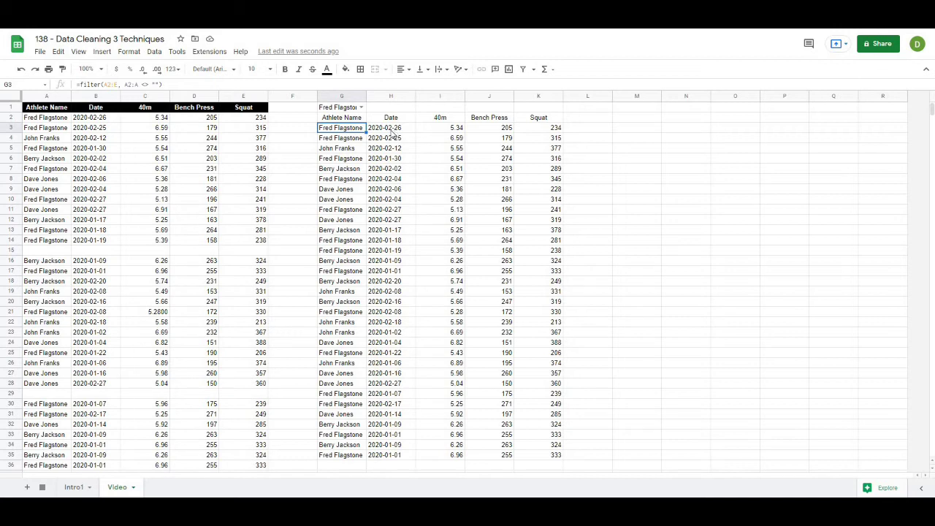
left_click(79, 85)
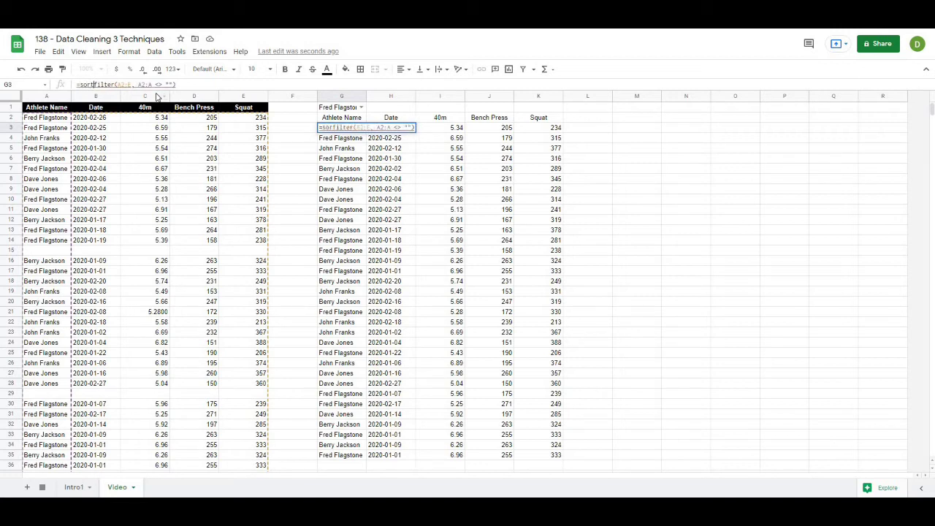
type("sort(")
left_click(190, 85)
type(")")
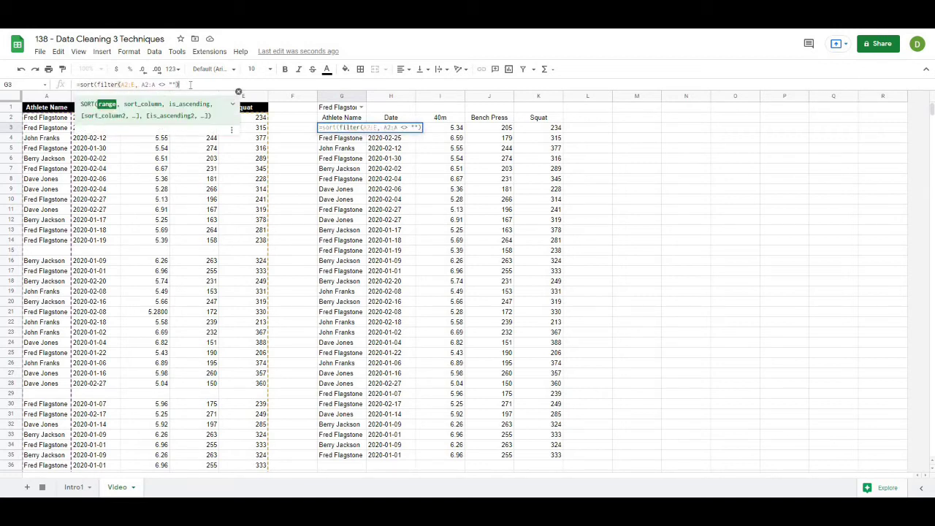
type(", ")
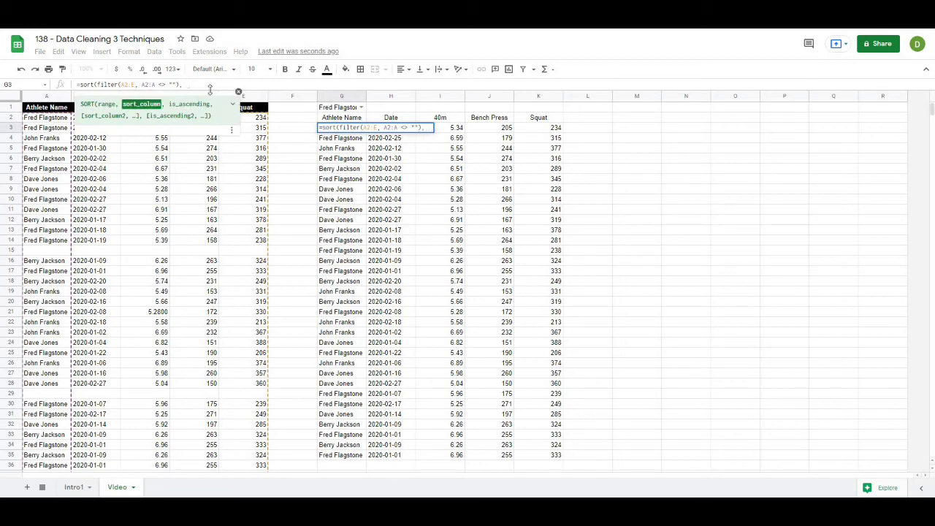
type("2, ")
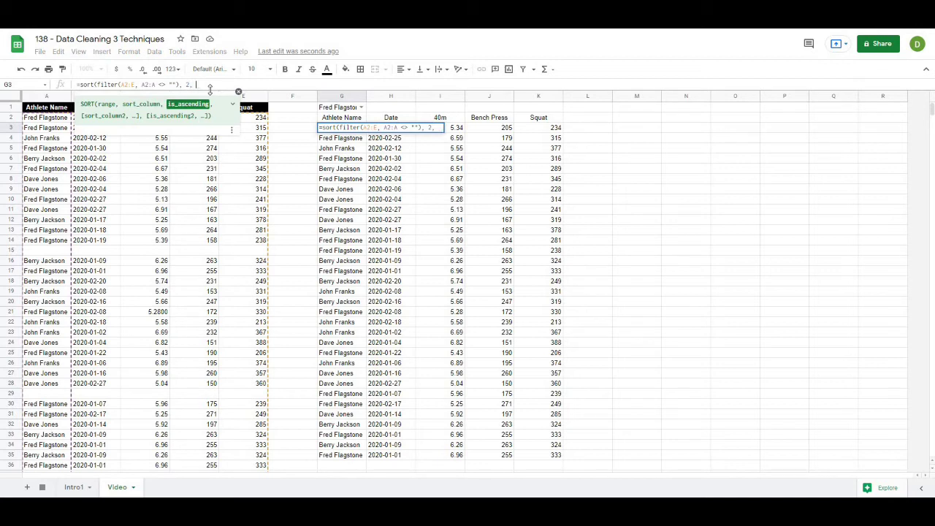
type("tru")
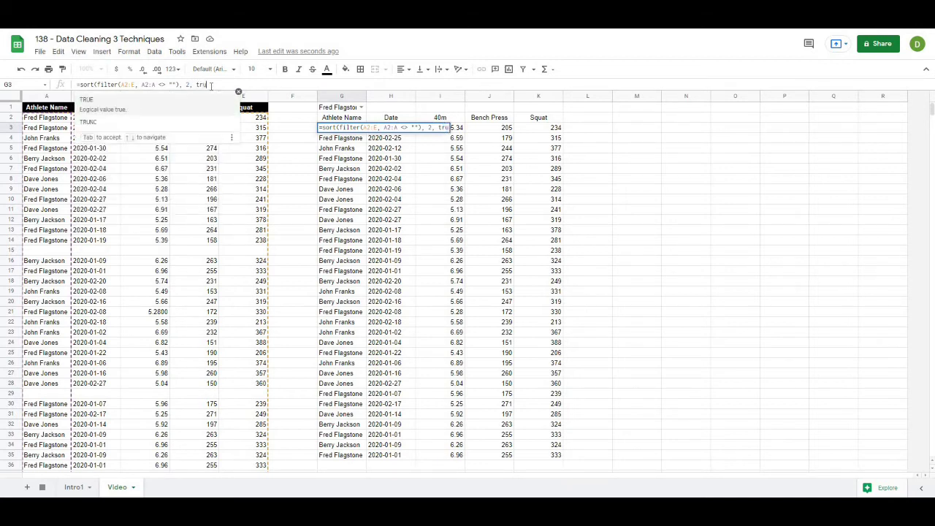
type("e)")
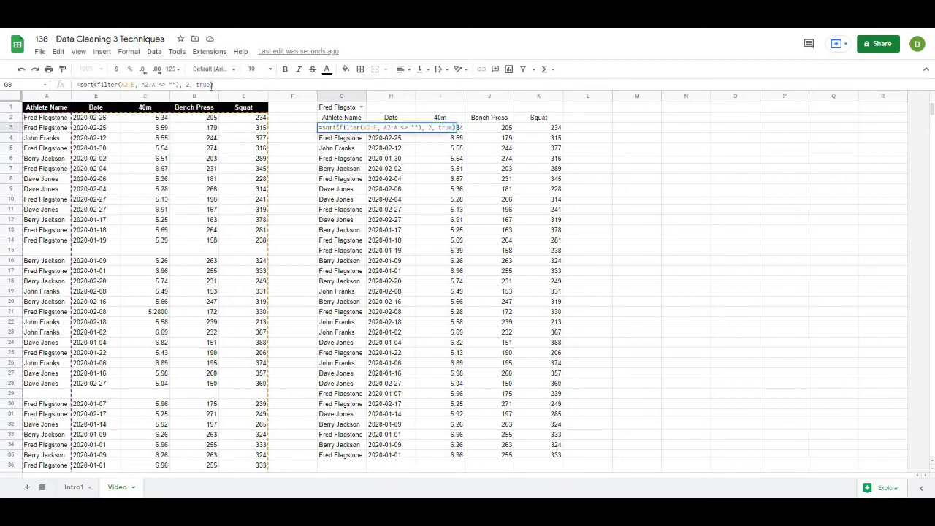
key("Return")
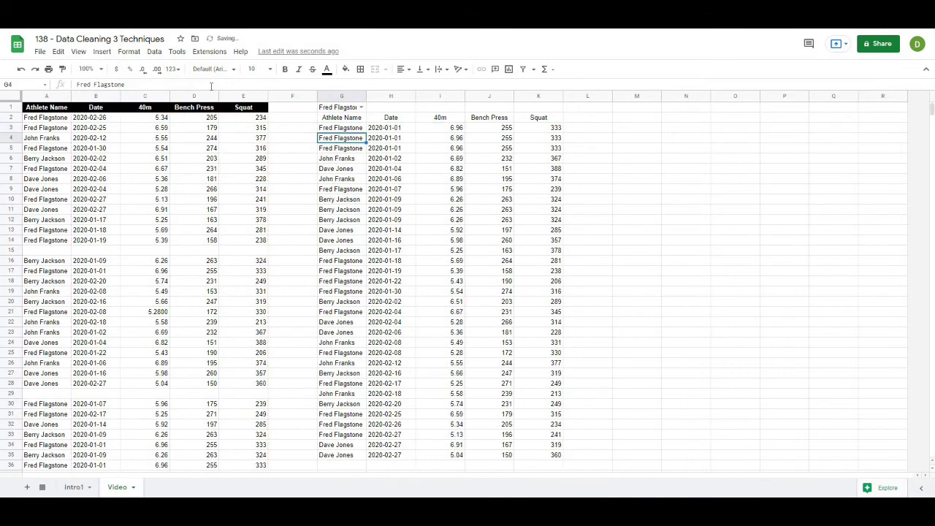
left_click(357, 130)
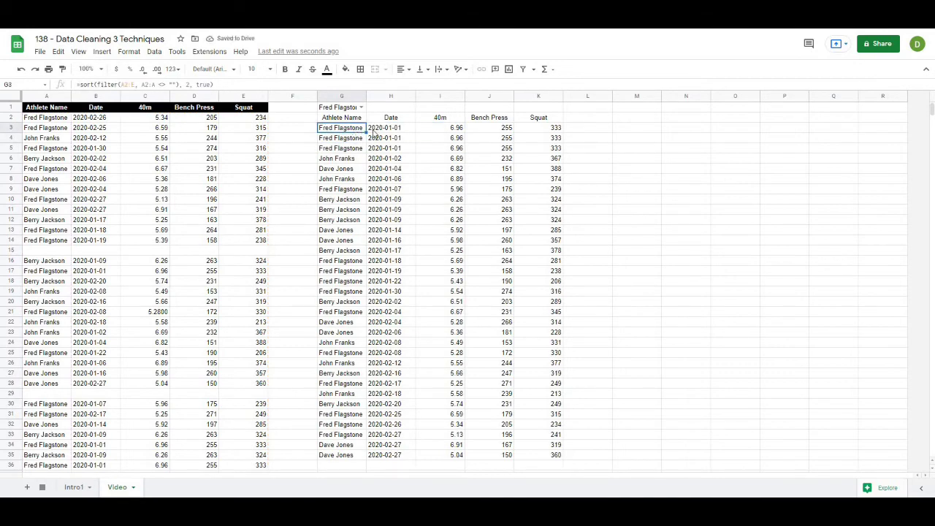
left_click_drag(374, 132, 371, 457)
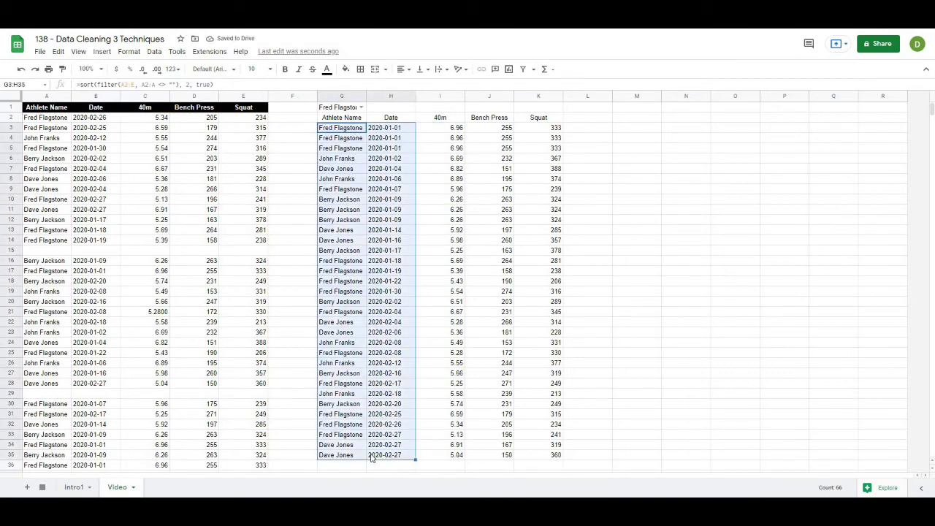
left_click(520, 199)
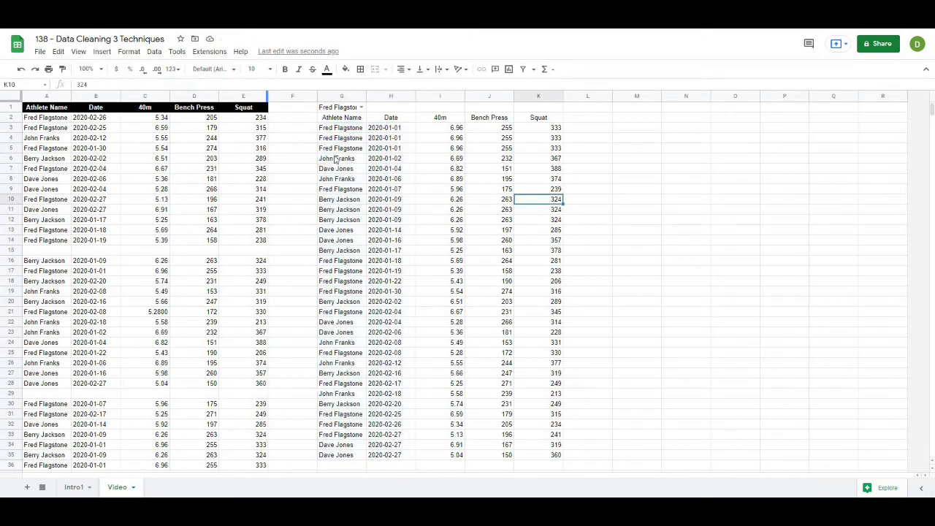
left_click(343, 129)
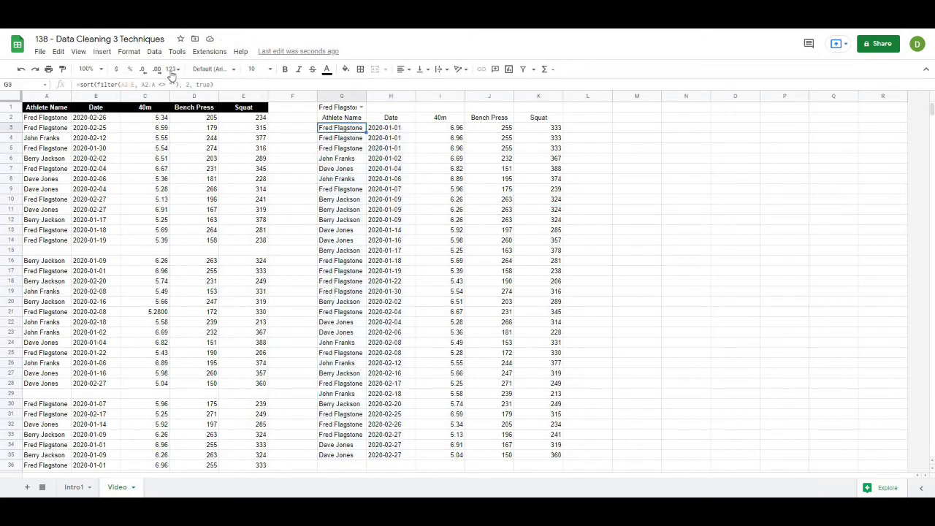
left_click(217, 83)
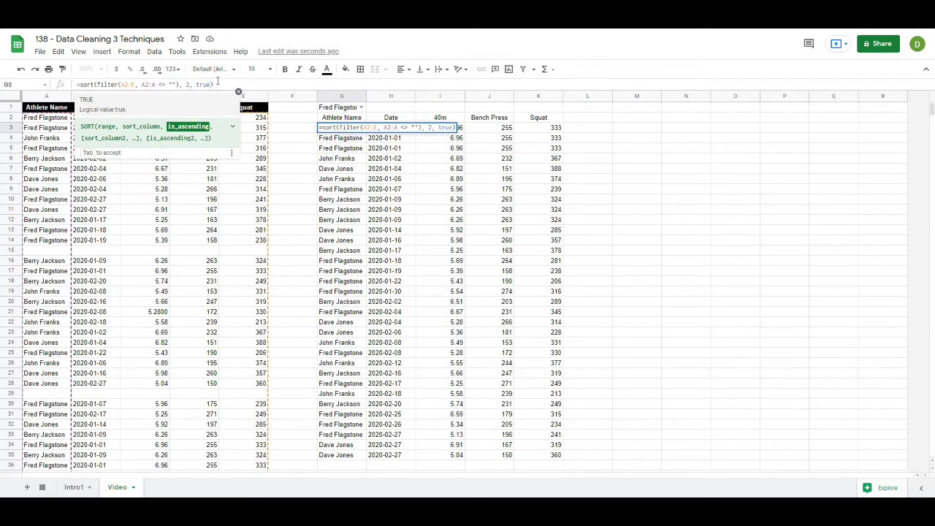
type(", ")
type("1, true")
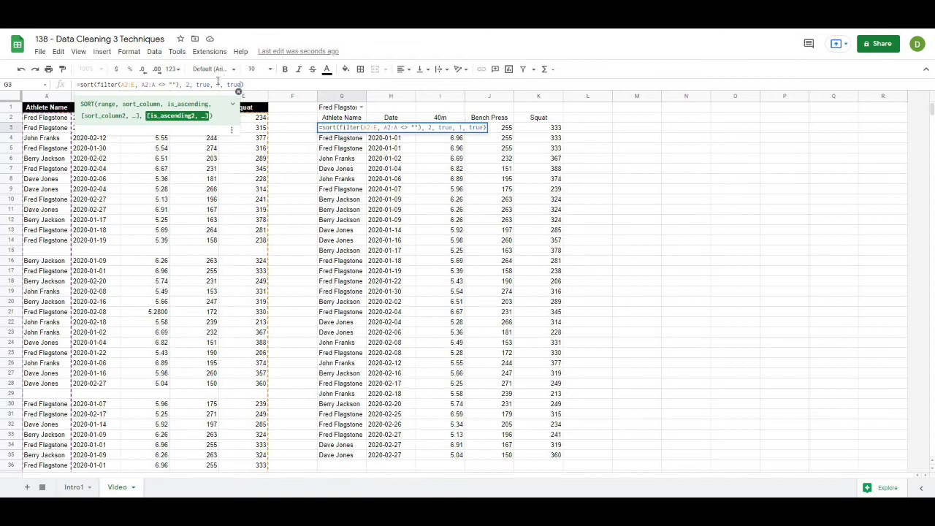
key("Return")
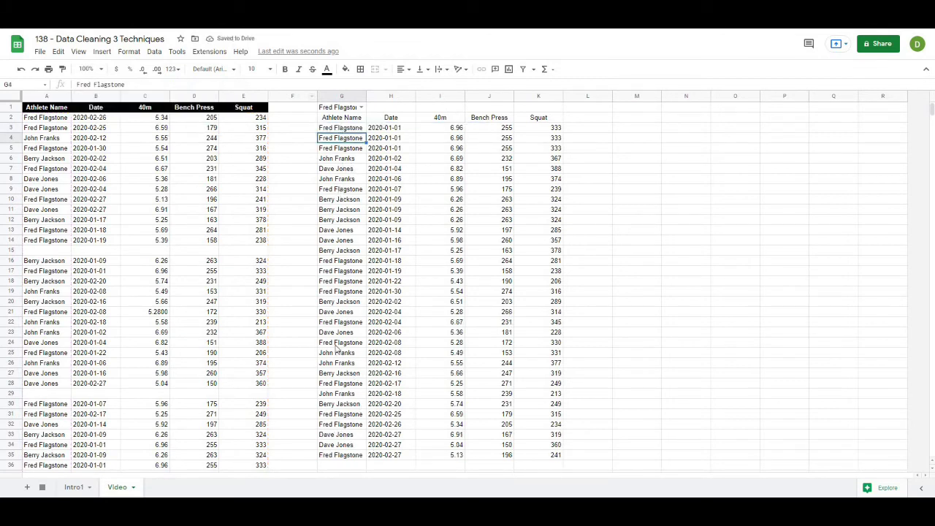
key("Up")
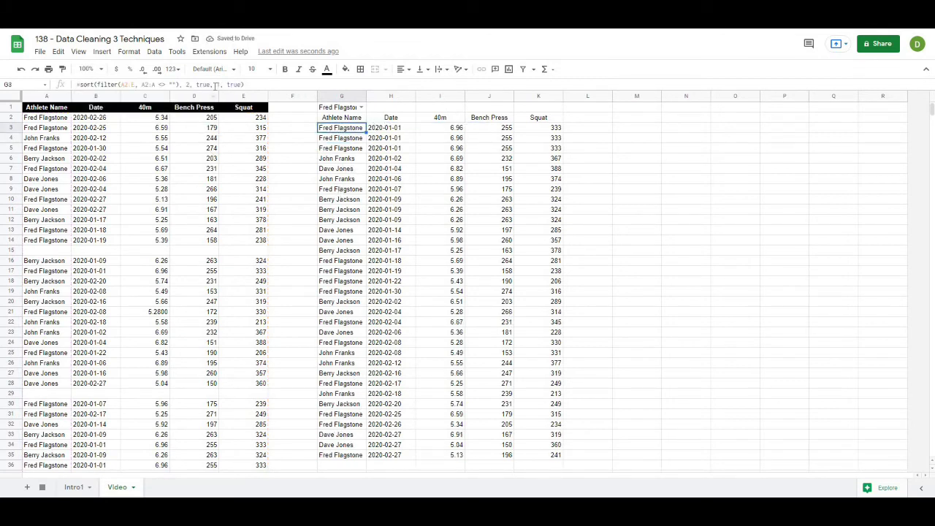
left_click_drag(216, 85, 242, 85)
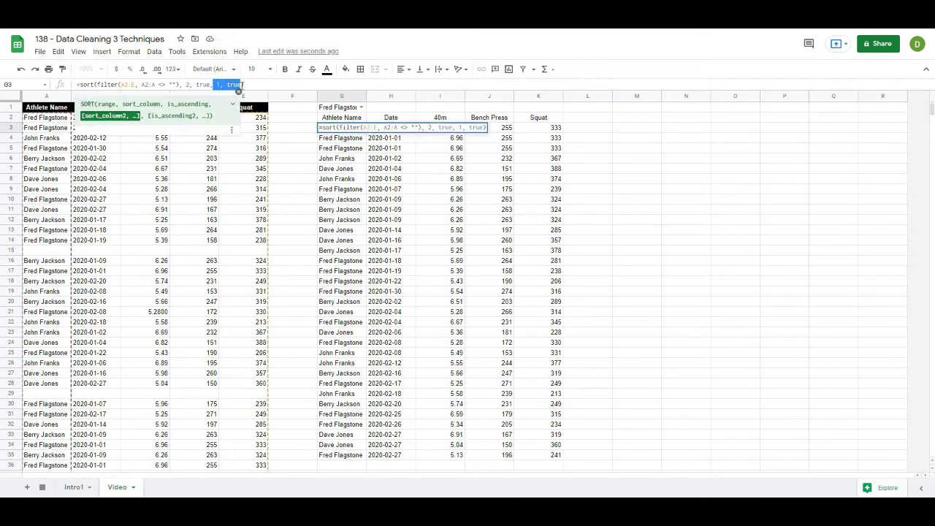
key("BackSpace")
key("Return")
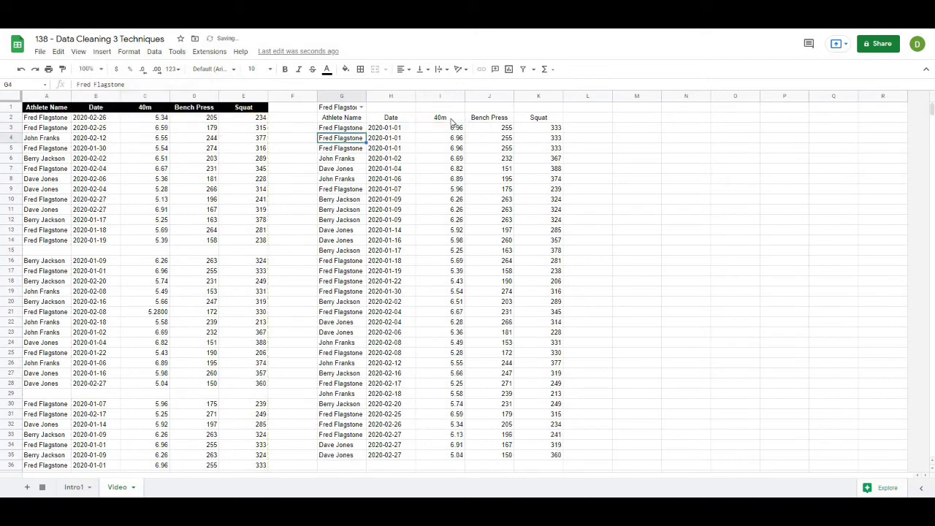
left_click(442, 160)
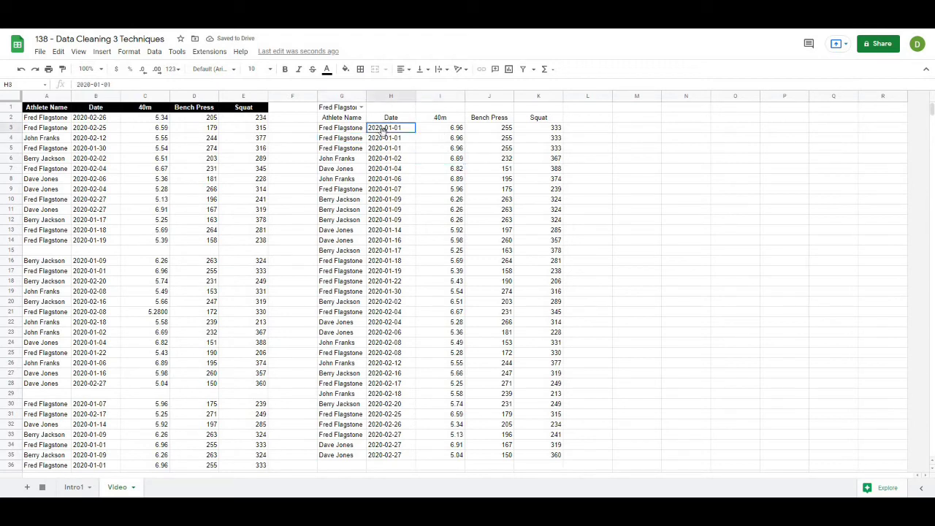
left_click(385, 129)
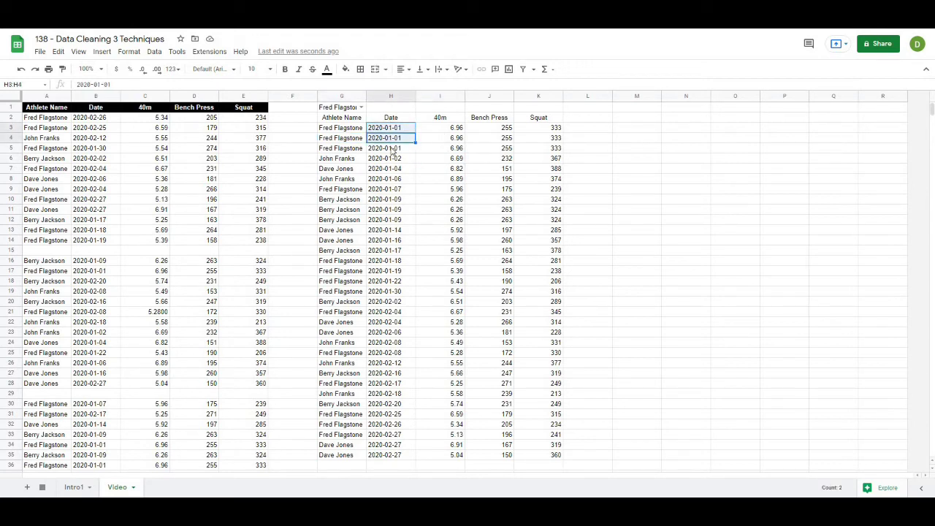
left_click_drag(341, 130, 446, 148)
left_click_drag(524, 146, 537, 153)
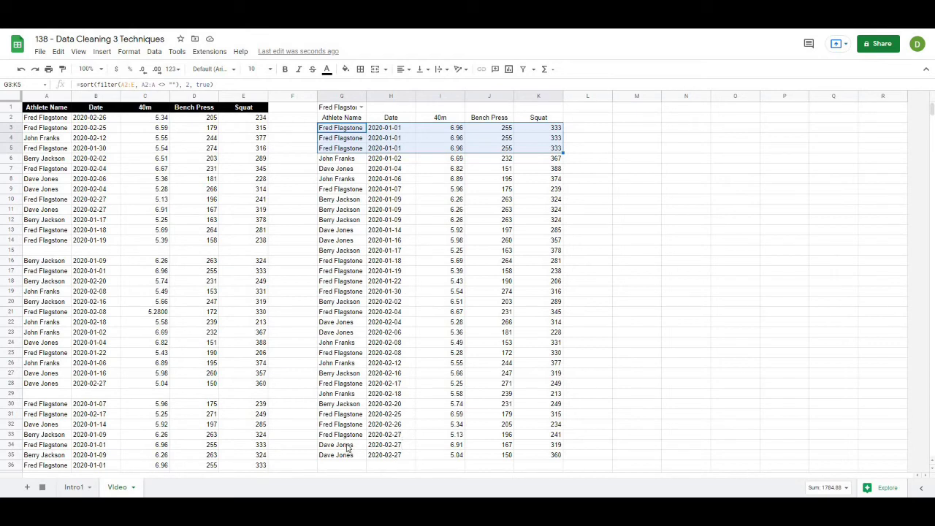
left_click_drag(347, 446, 559, 456)
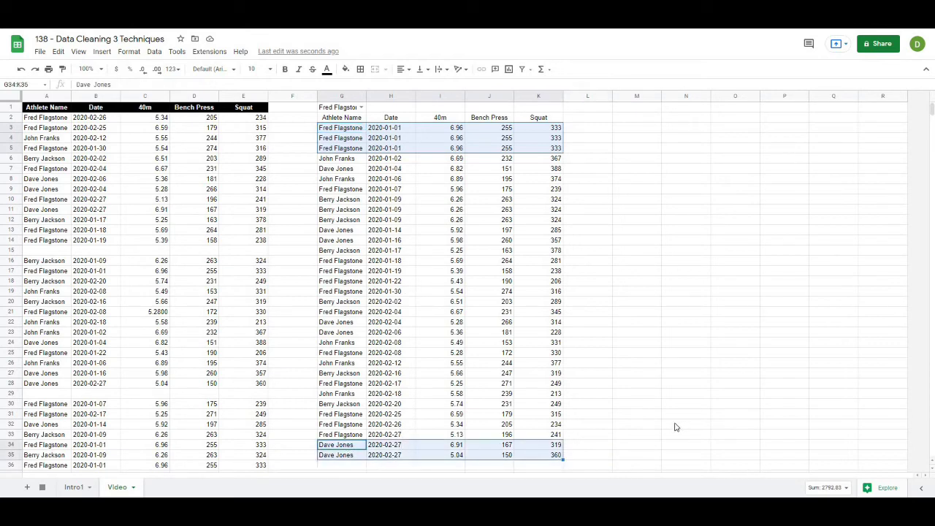
left_click(436, 459)
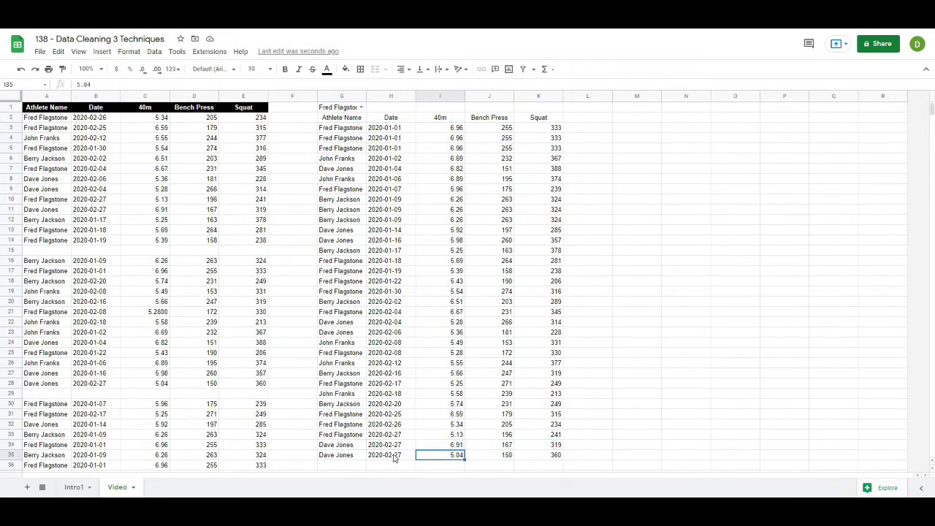
left_click_drag(352, 129, 541, 149)
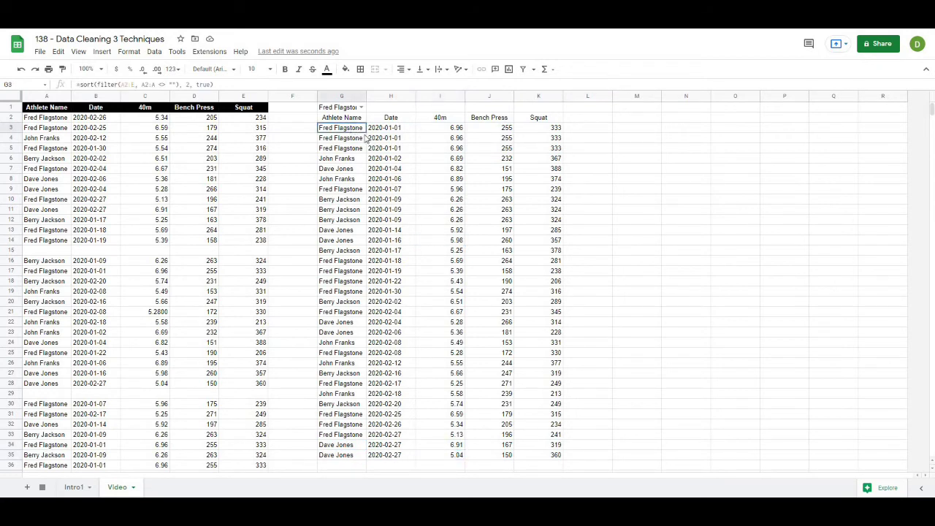
left_click(333, 130)
left_click(79, 85)
type("B7")
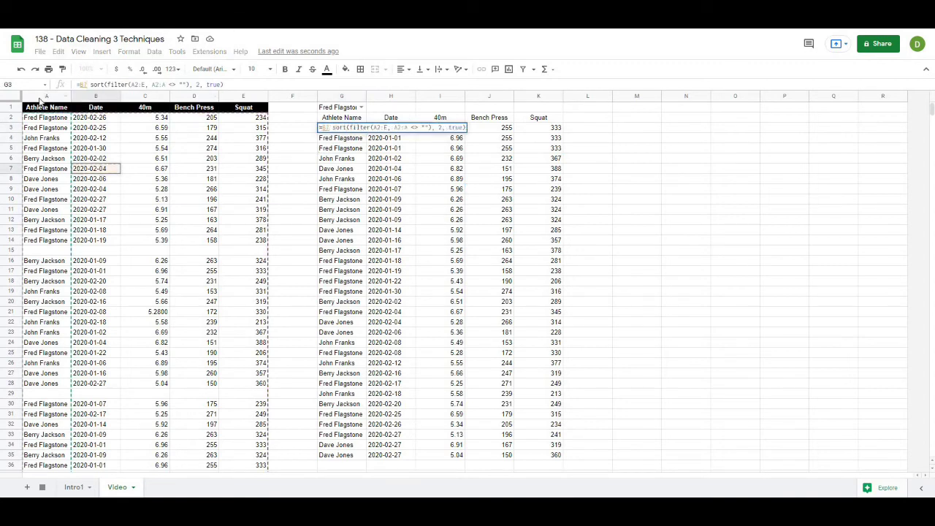
left_click_drag(44, 97, 245, 97)
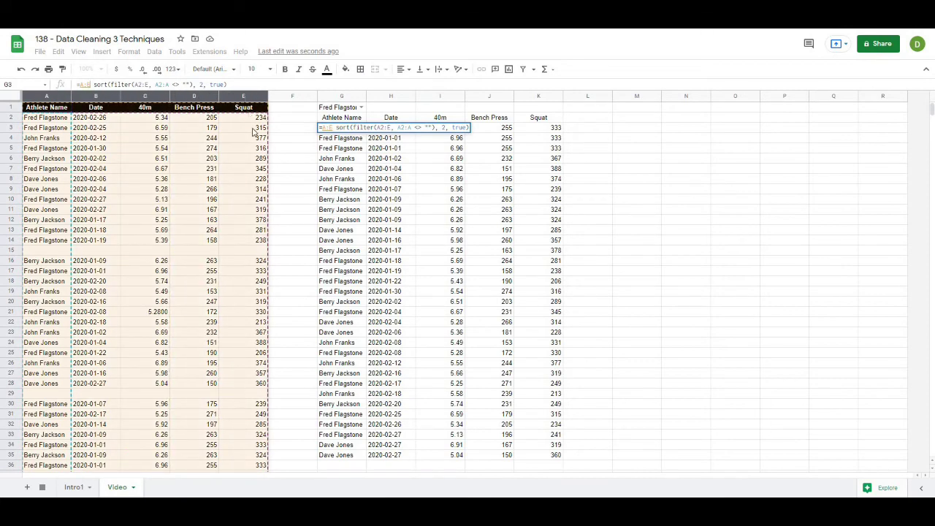
key("Escape")
left_click(274, 168)
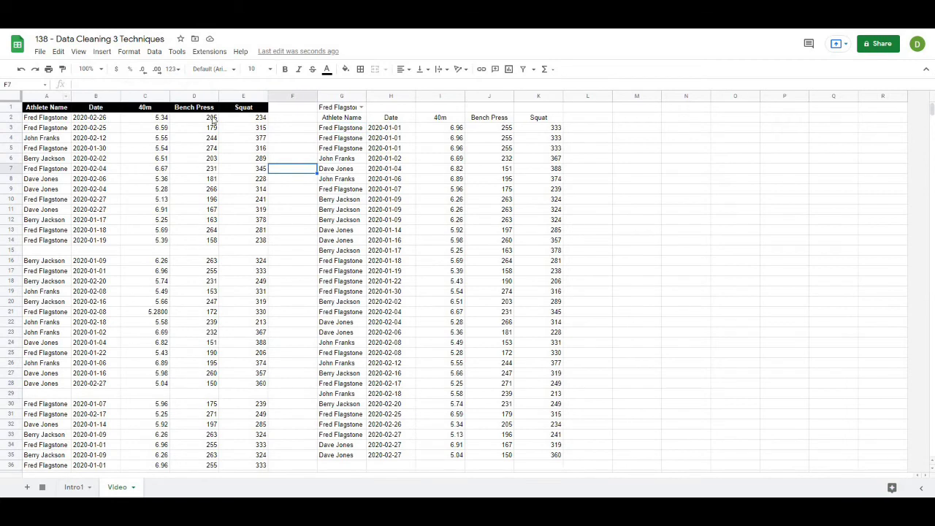
left_click_drag(42, 96, 243, 96)
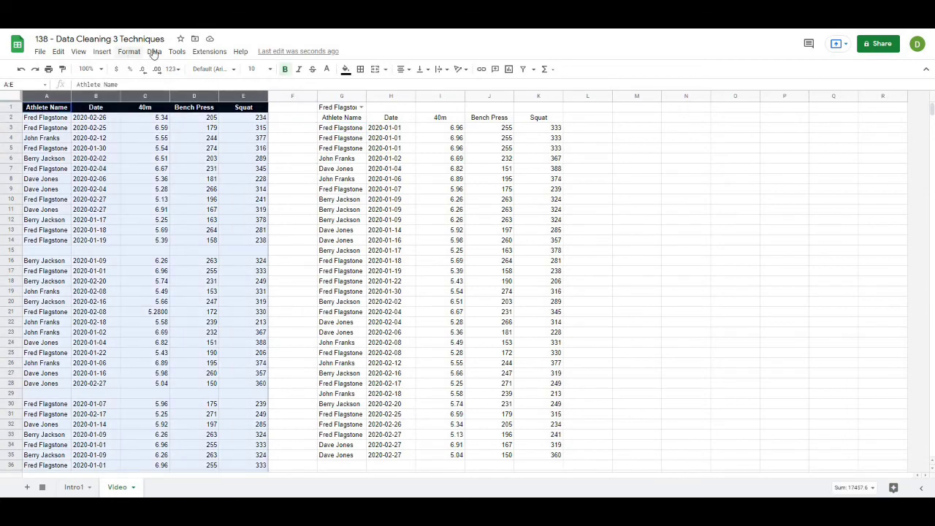
left_click(154, 52)
mouse_move(183, 250)
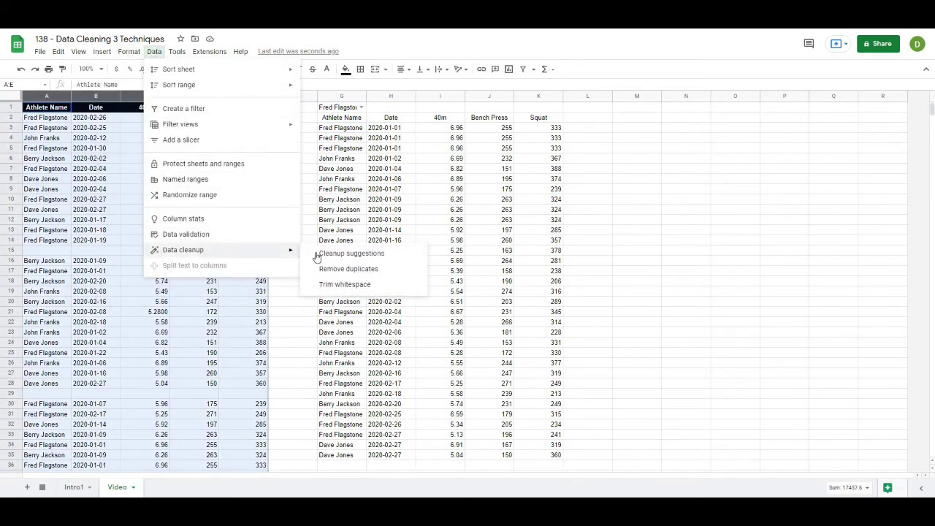
left_click(326, 270)
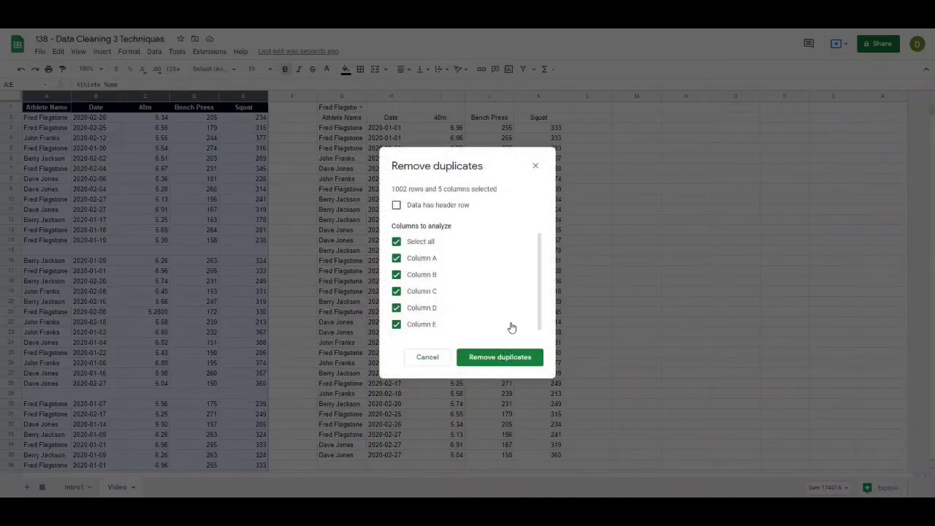
left_click(396, 206)
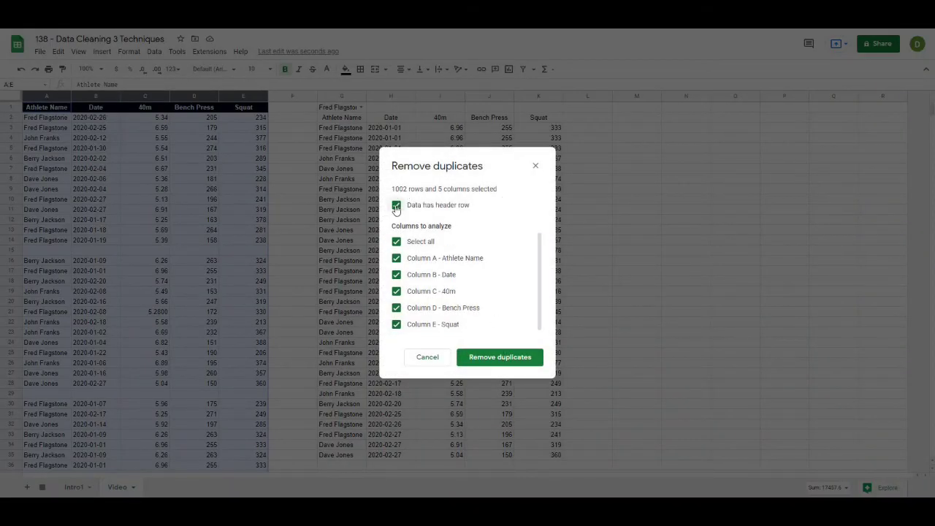
left_click(497, 361)
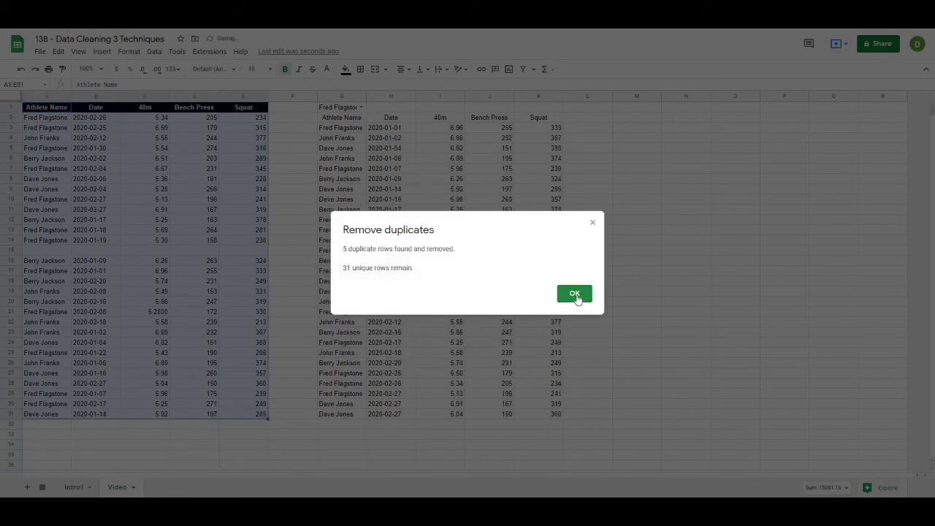
left_click(575, 294)
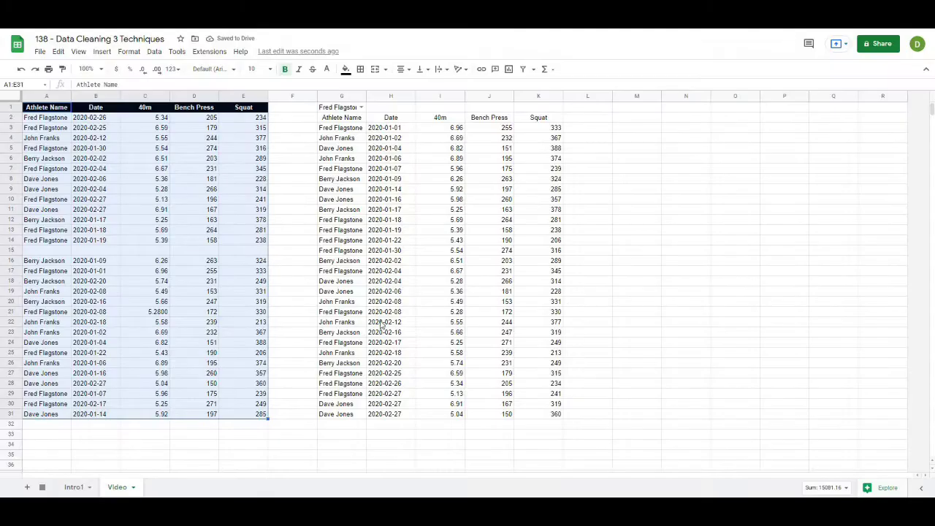
left_click(156, 374)
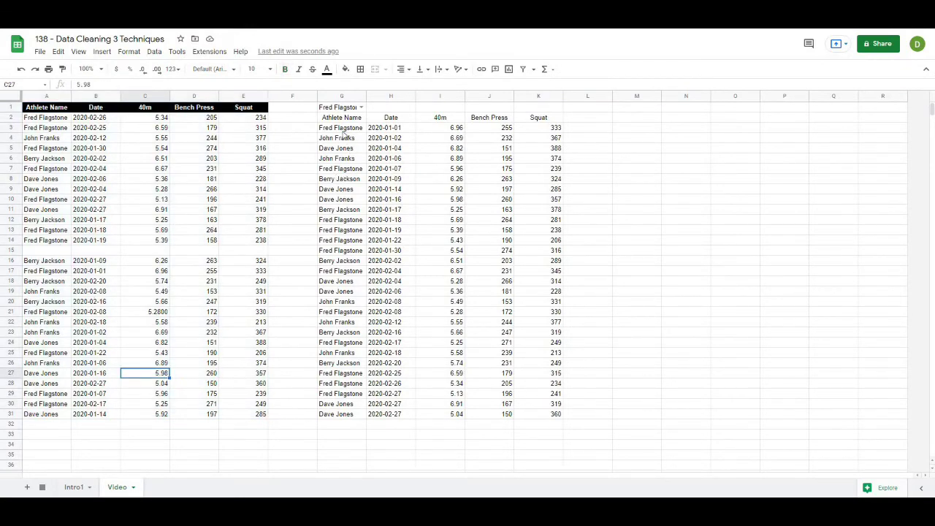
left_click_drag(339, 130, 548, 414)
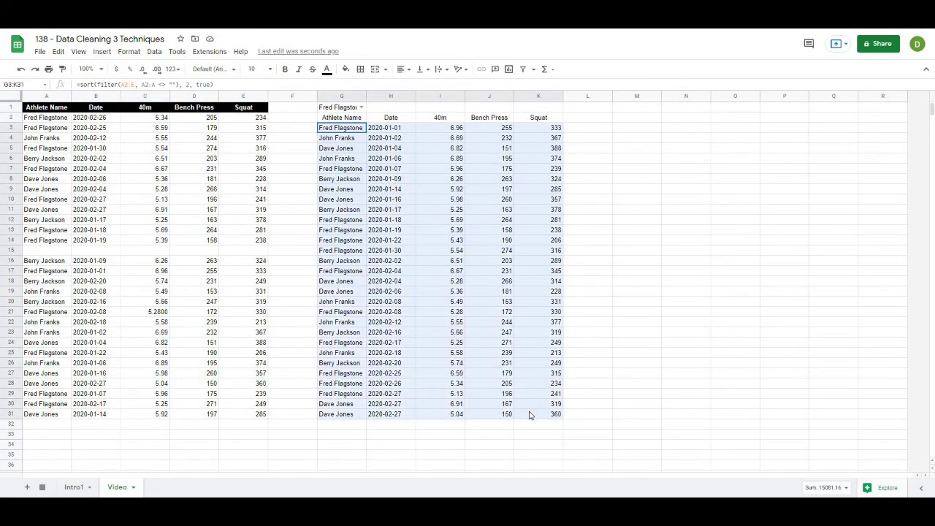
left_click_drag(632, 374, 617, 360)
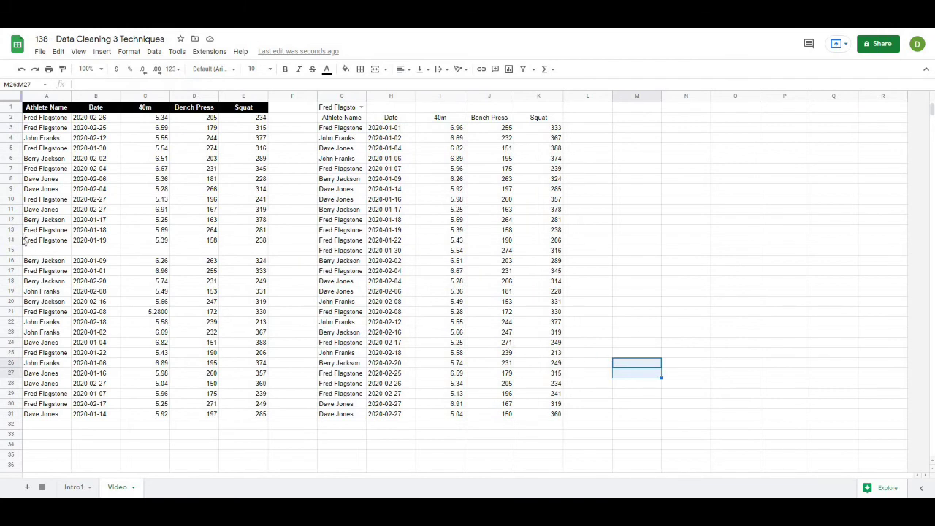
left_click(22, 68)
Step: Undo the earlier duplicate removal, then wrap G3's formula in unique() for output G3:K31
key("ctrl+z")
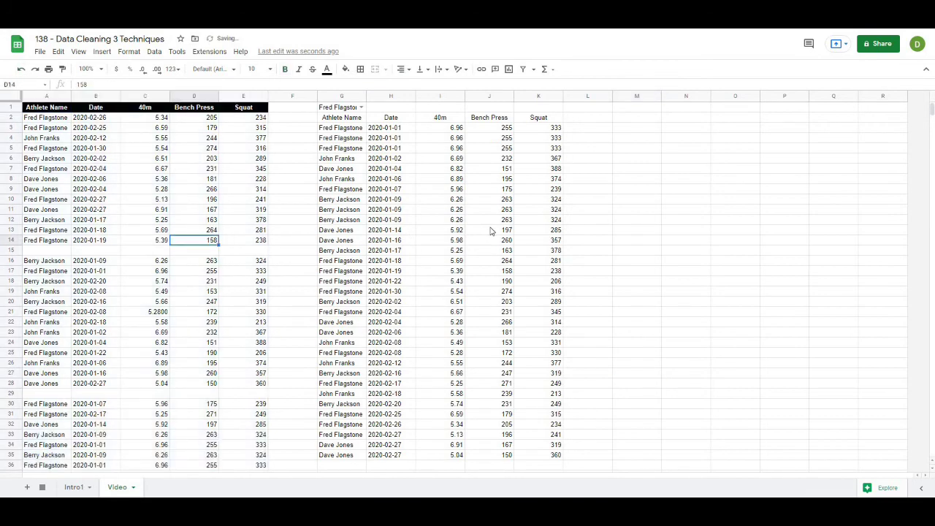
left_click(492, 230)
left_click(351, 130)
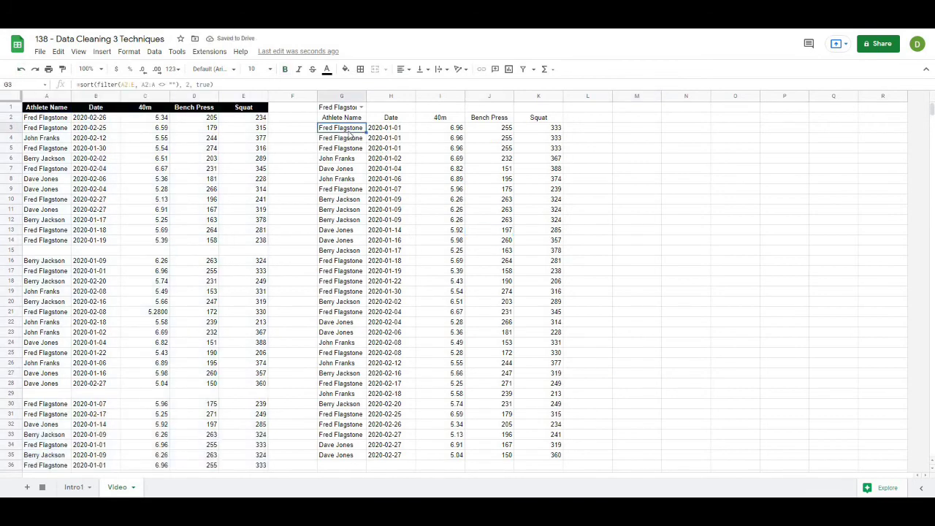
left_click(79, 84)
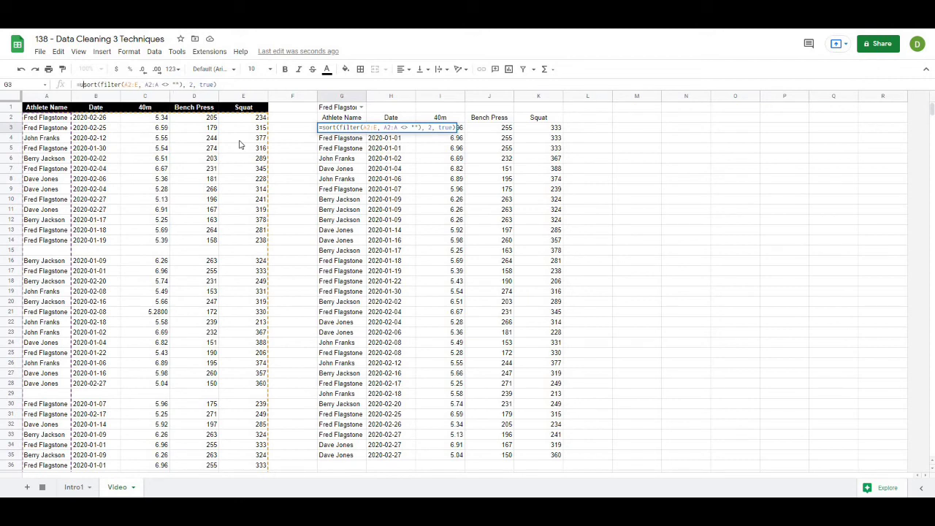
type("unique(")
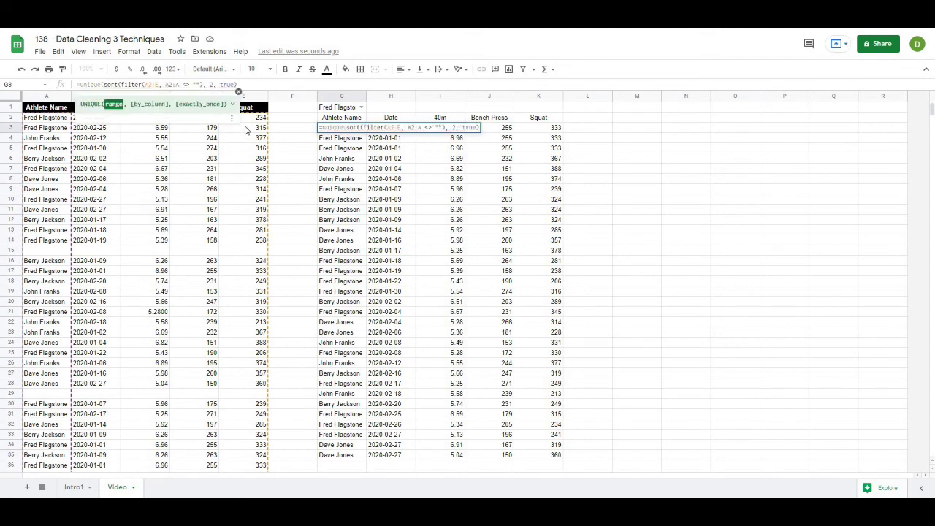
left_click(259, 84)
type(")")
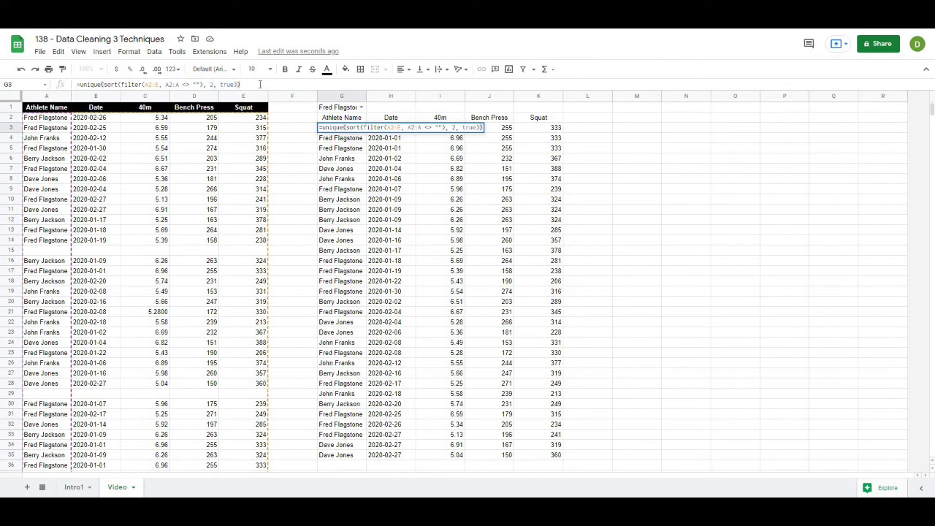
key("Return")
left_click(686, 256)
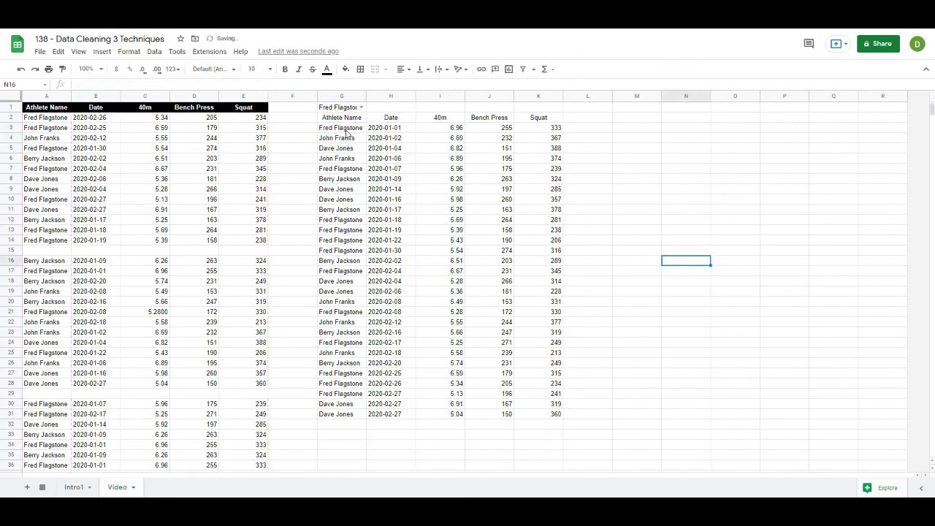
left_click_drag(348, 132, 391, 139)
left_click_drag(522, 243, 555, 414)
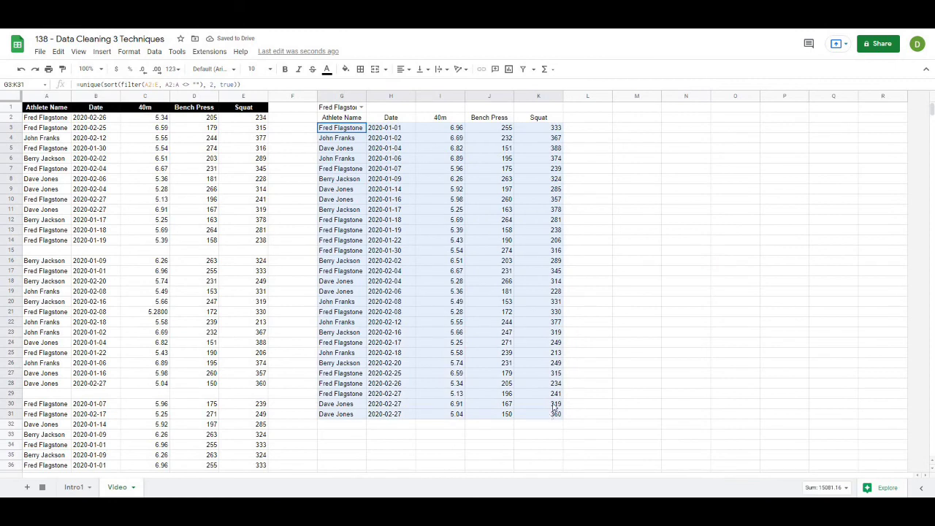
left_click(657, 336)
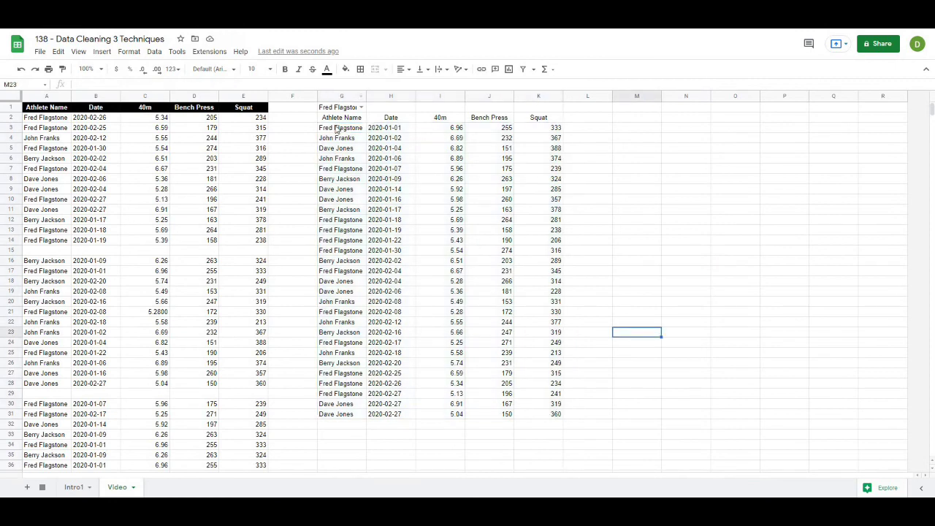
left_click(338, 129)
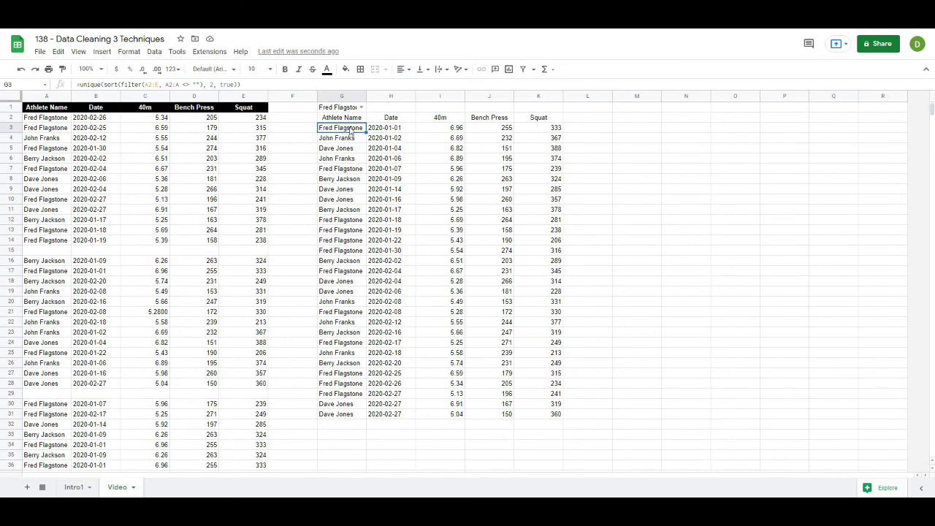
mouse_move(462, 130)
left_mouse_down()
mouse_move(613, 425)
mouse_move(551, 416)
left_mouse_up()
left_click(505, 324)
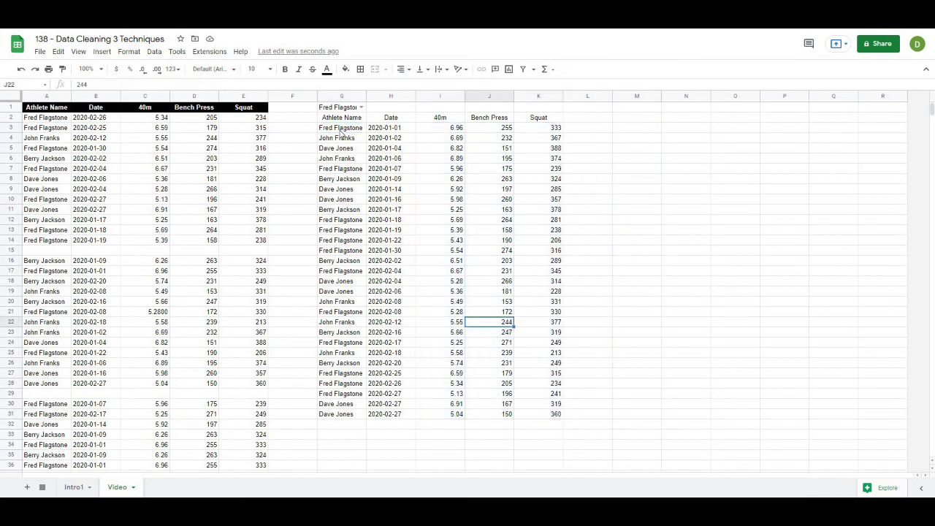
left_click_drag(343, 132, 342, 414)
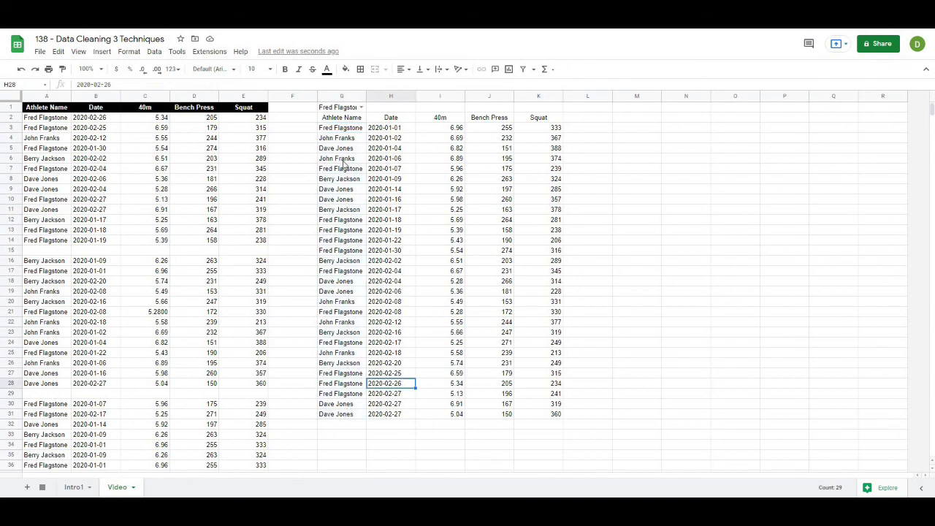
left_click(351, 131)
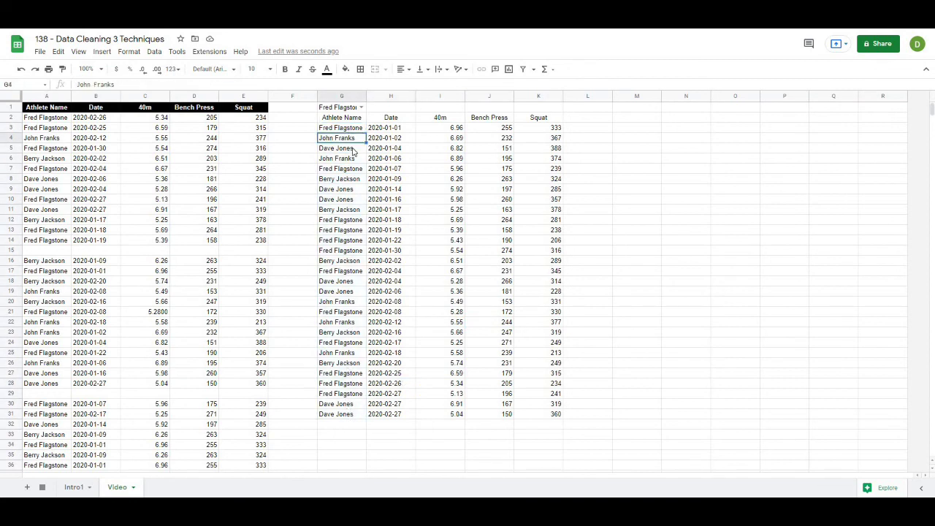
left_click(356, 152)
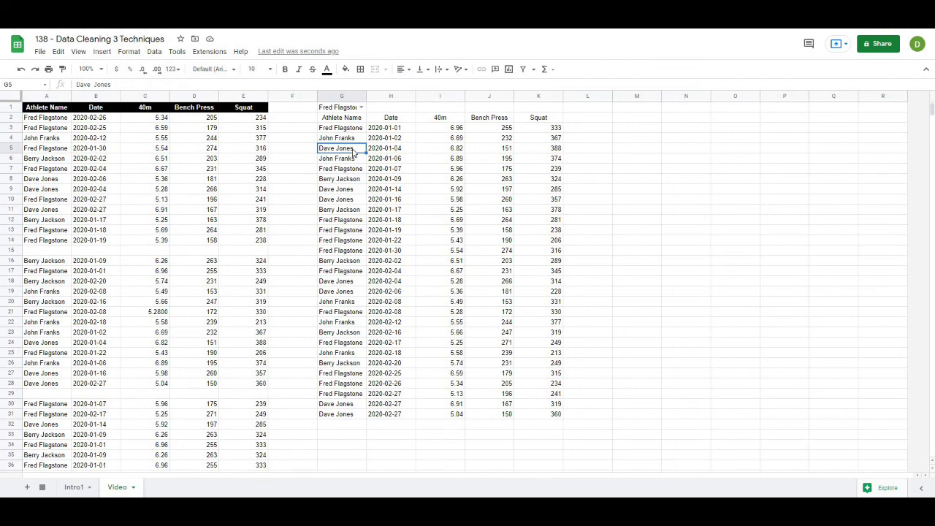
left_click(361, 108)
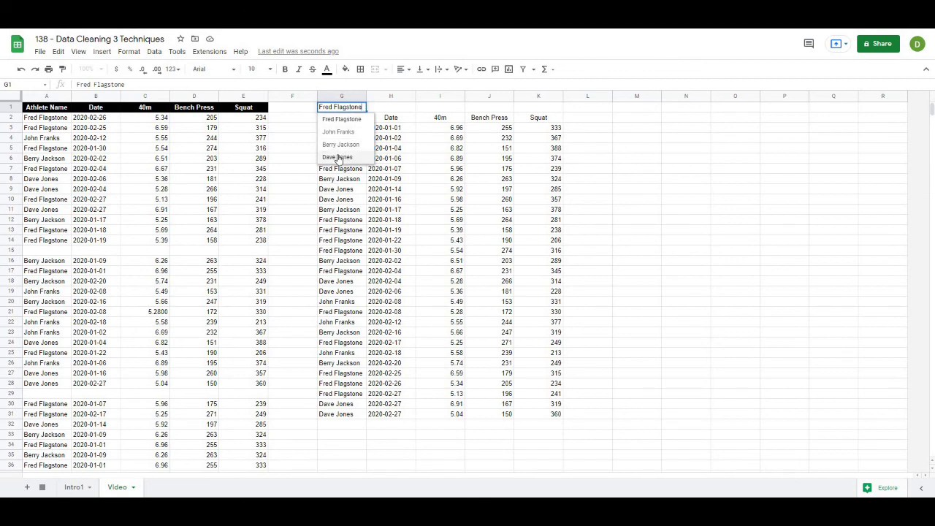
left_click(421, 130)
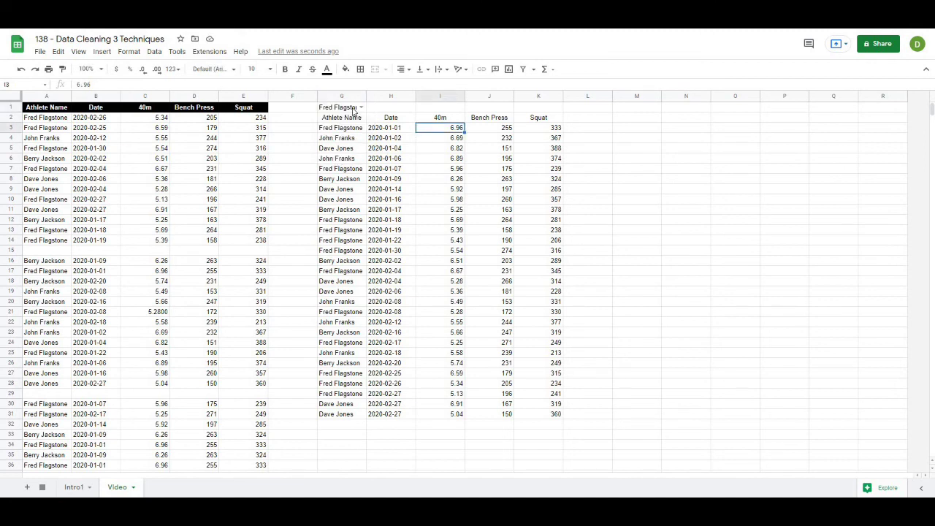
left_click_drag(340, 130, 530, 415)
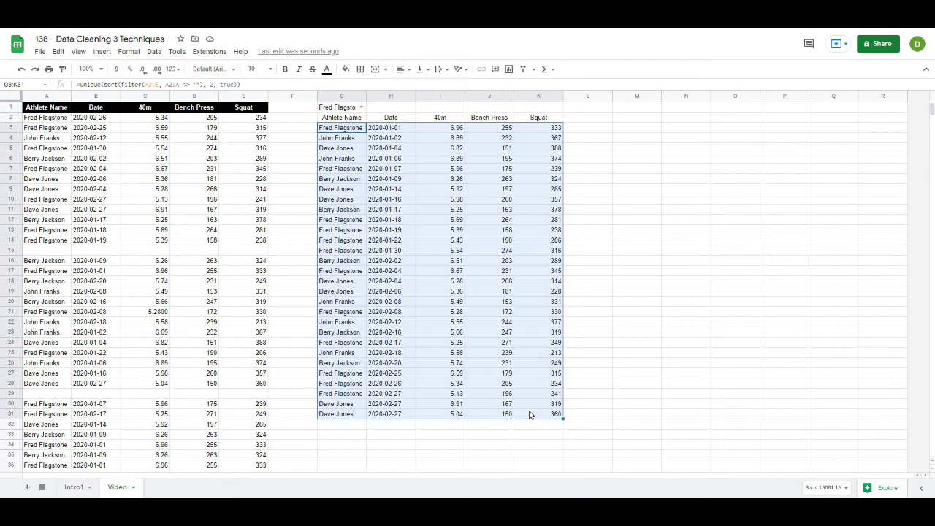